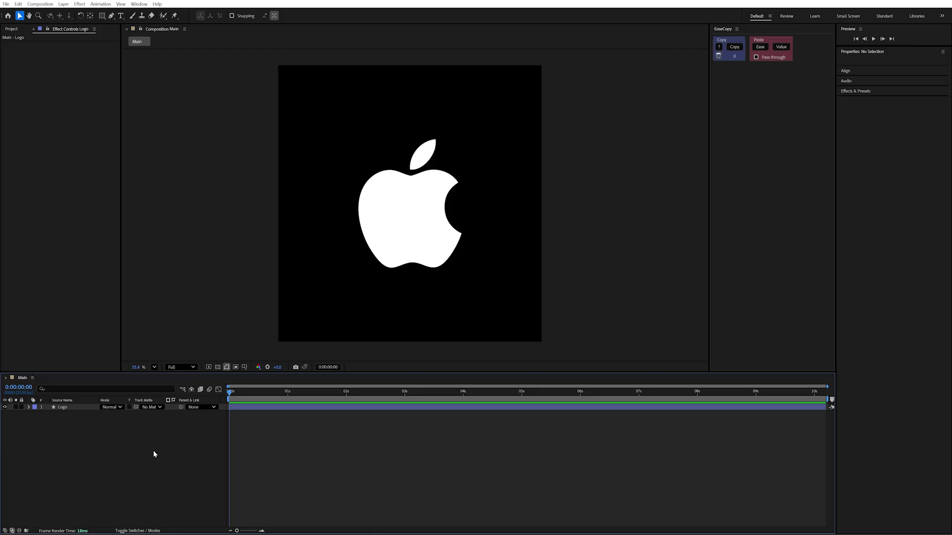
Create a new composition named Gradient.
{"action": "key", "text": "ctrl+k"}
{"action": "type", "text": "Gradie"}
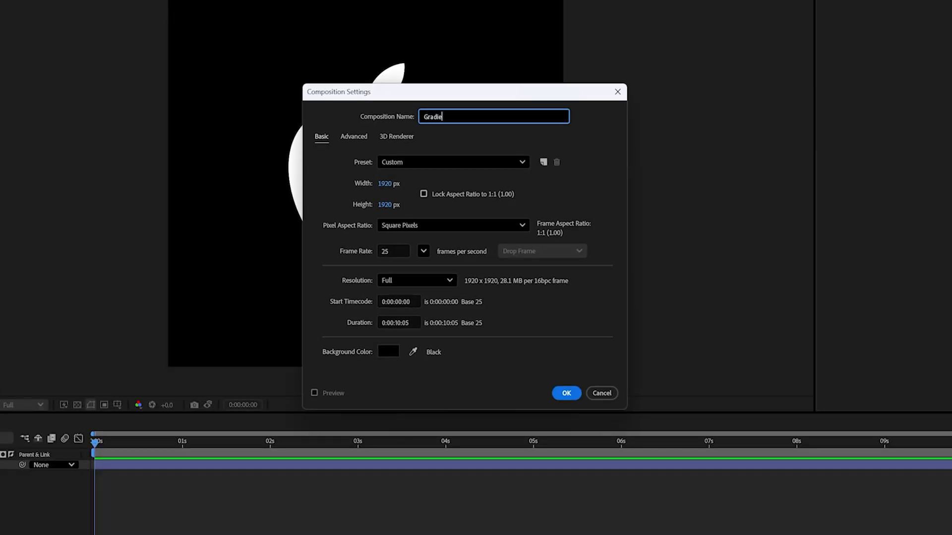
{"action": "type", "text": "nt"}
{"action": "key", "text": "Return"}
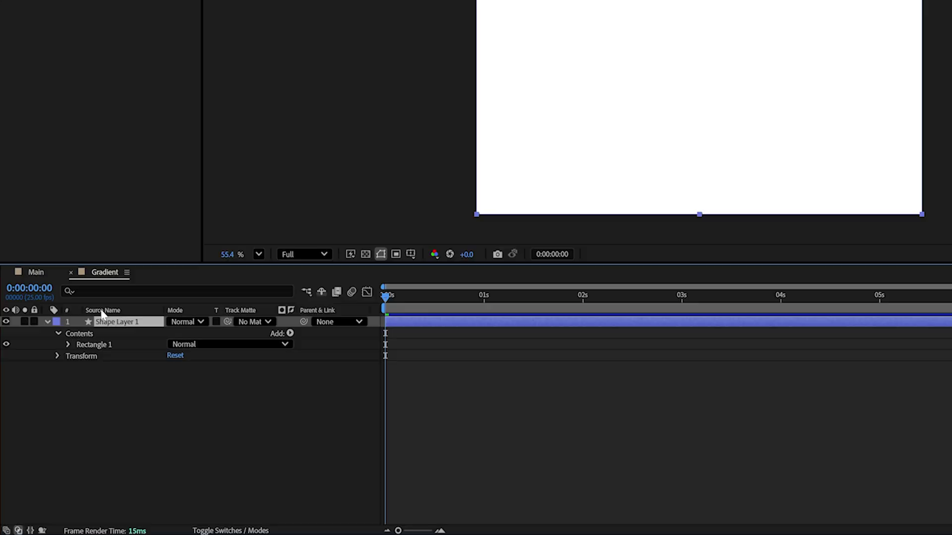
Rename the full-frame white rectangle shape layer to Gradient.
{"action": "key", "text": "Return"}
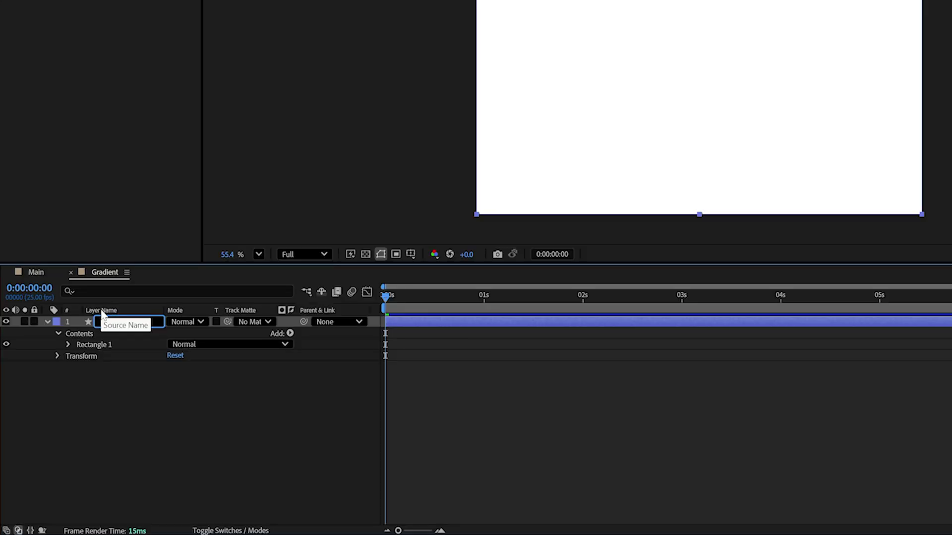
{"action": "type", "text": "Gradient"}
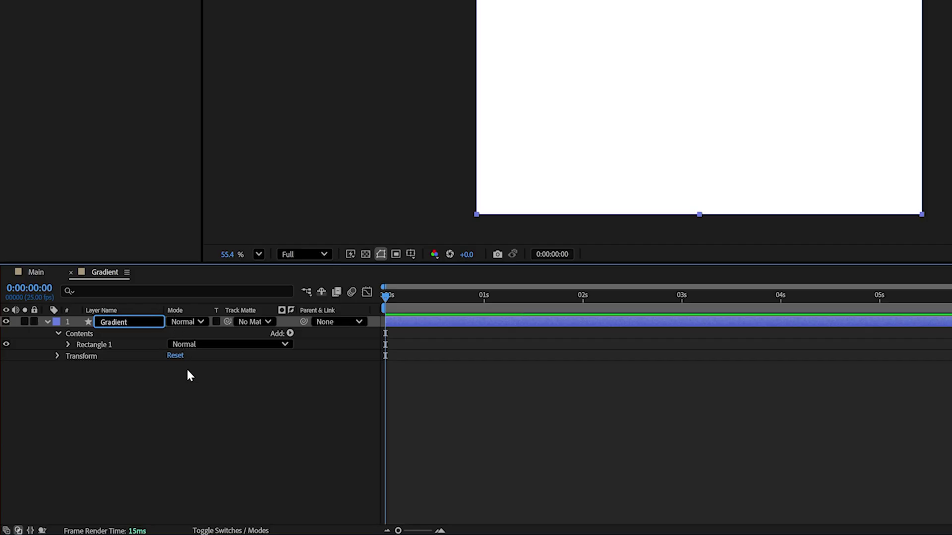
{"action": "key", "text": "Return"}
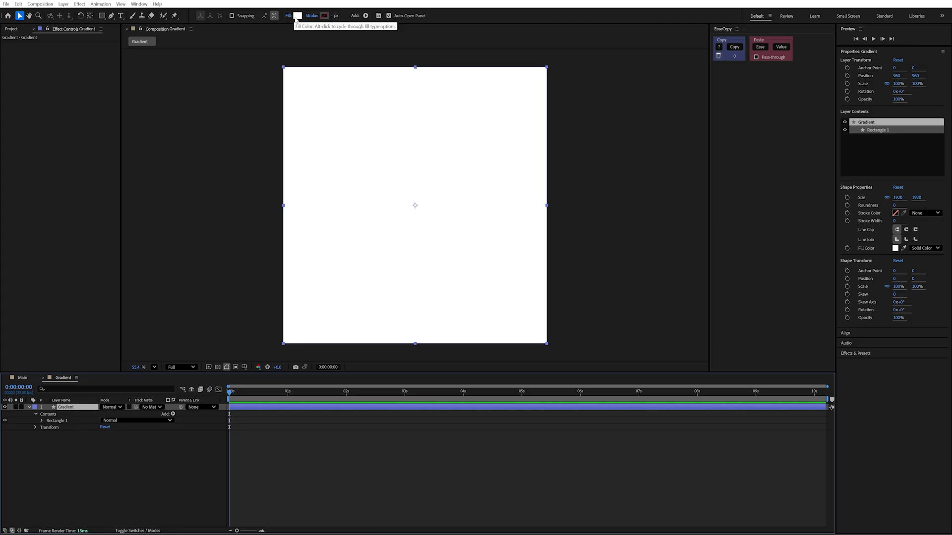
Make the rectangle fill a linear gradient, white at the top edge to black at the bottom.
{"action": "left_click", "coordinate": [296, 15], "text": "alt"}
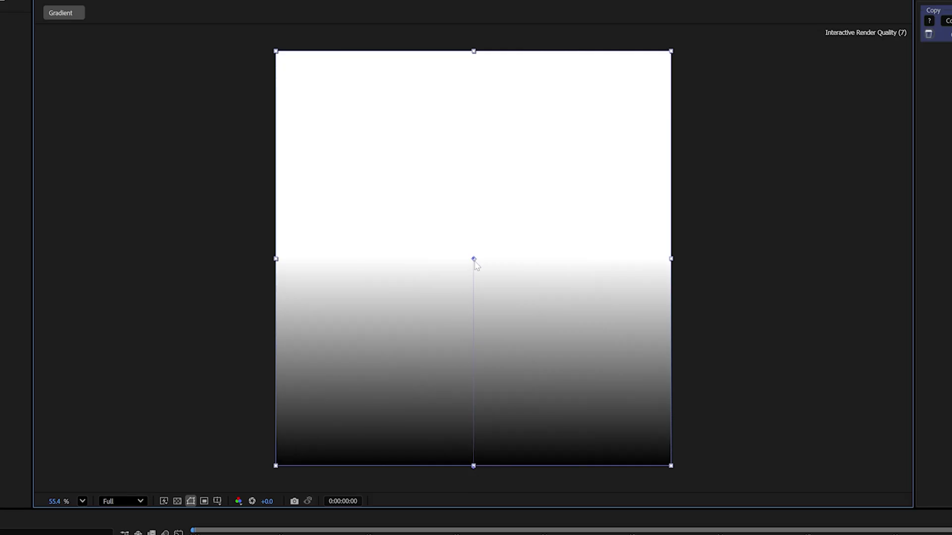
{"action": "left_click_drag", "start_coordinate": [474, 261], "coordinate": [474, 50]}
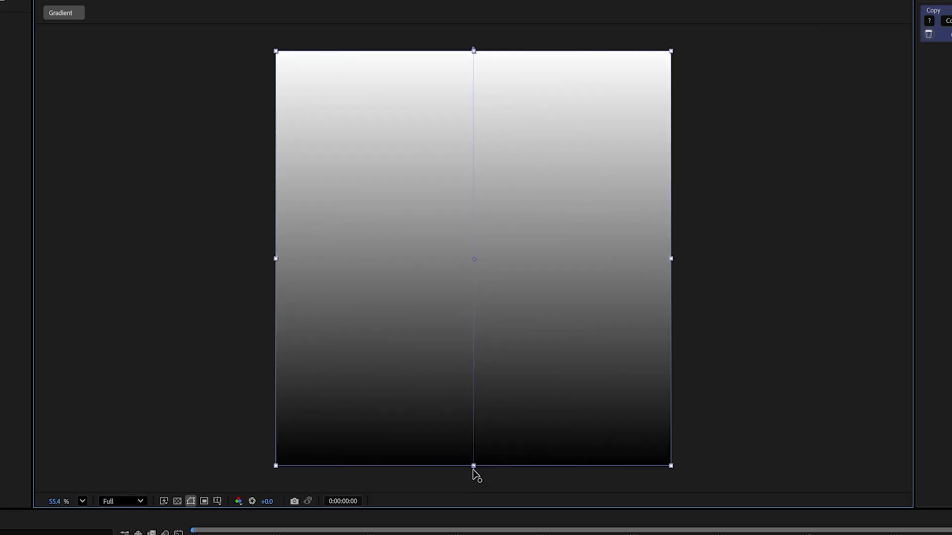
{"action": "left_click_drag", "start_coordinate": [475, 475], "coordinate": [474, 474]}
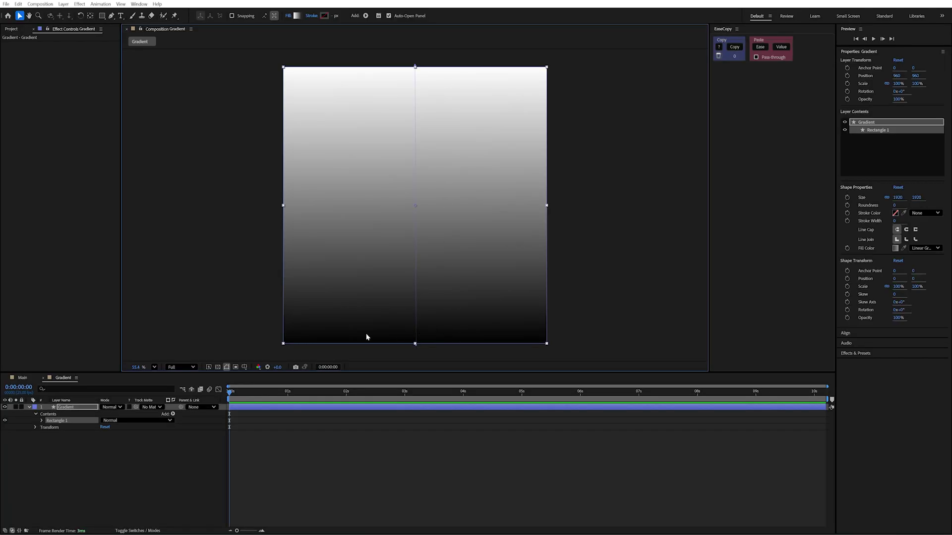
Apply the Colorama effect to the Gradient layer, toggling it off and on to compare.
{"action": "left_click", "coordinate": [292, 213]}
{"action": "key", "text": "ctrl+space"}
{"action": "type", "text": "co"}
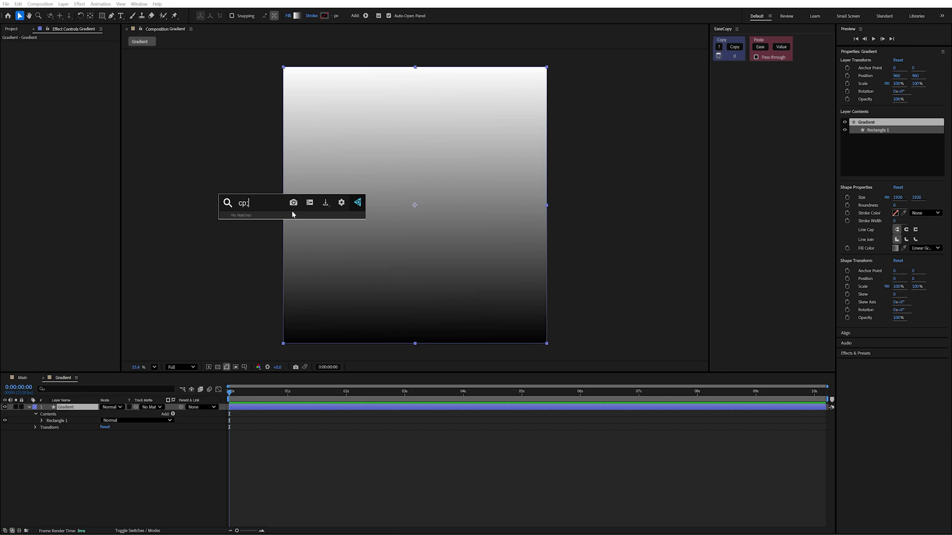
{"action": "type", "text": "lo"}
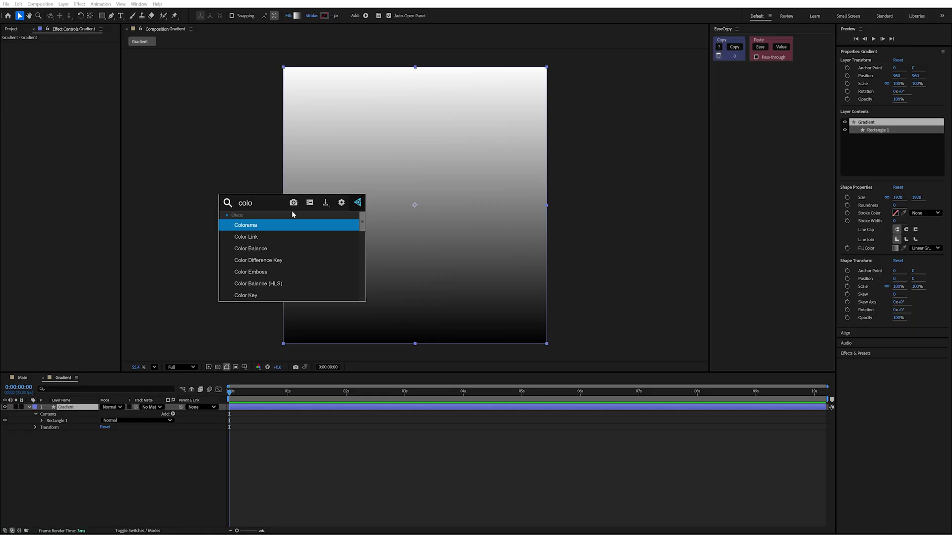
{"action": "key", "text": "Return"}
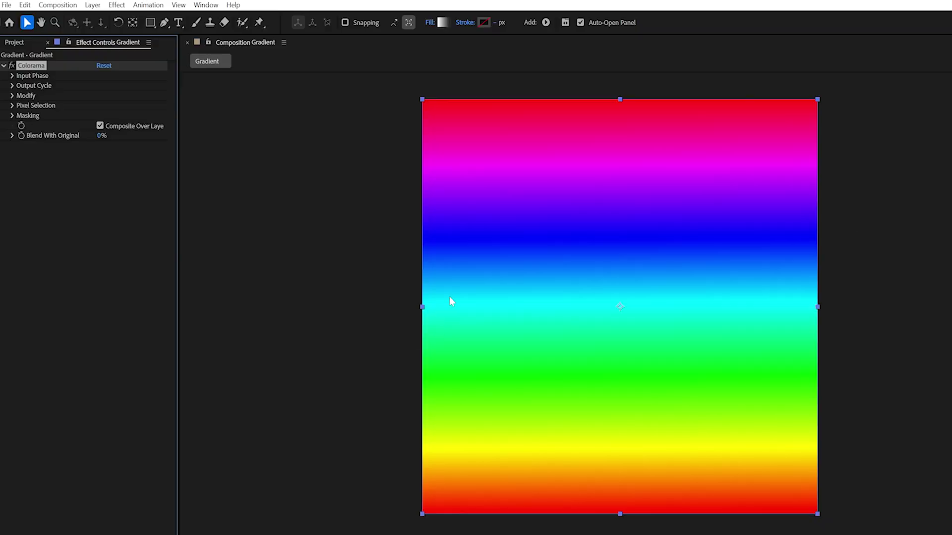
{"action": "left_click", "coordinate": [12, 66]}
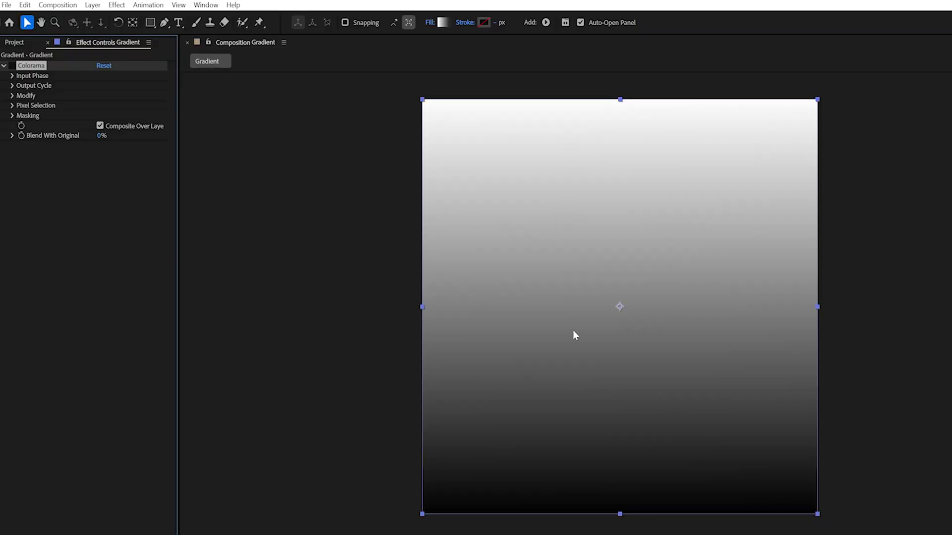
{"action": "left_click", "coordinate": [12, 65]}
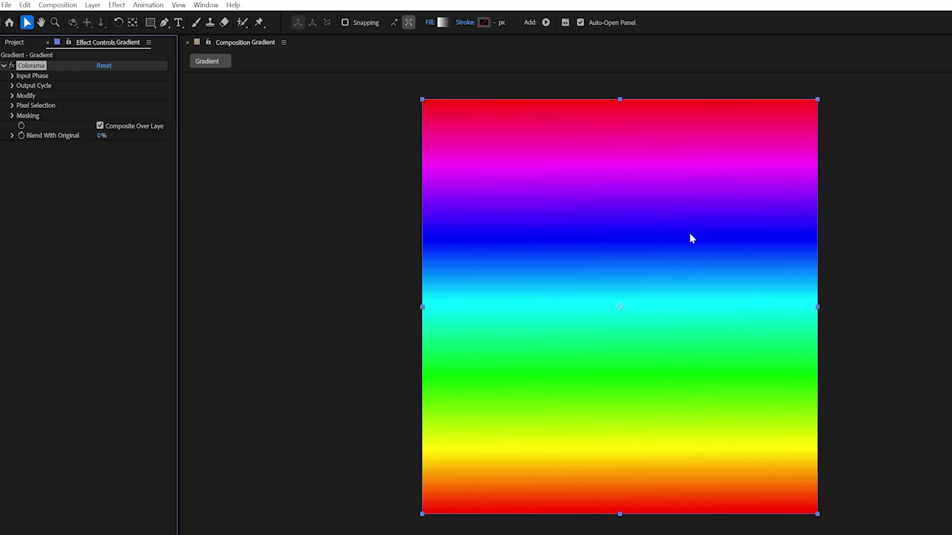
Try the Alpha Ramp, RGB, Solarize Grey and Golden 1 palettes, then settle on Hue Cycle.
{"action": "left_click", "coordinate": [12, 85]}
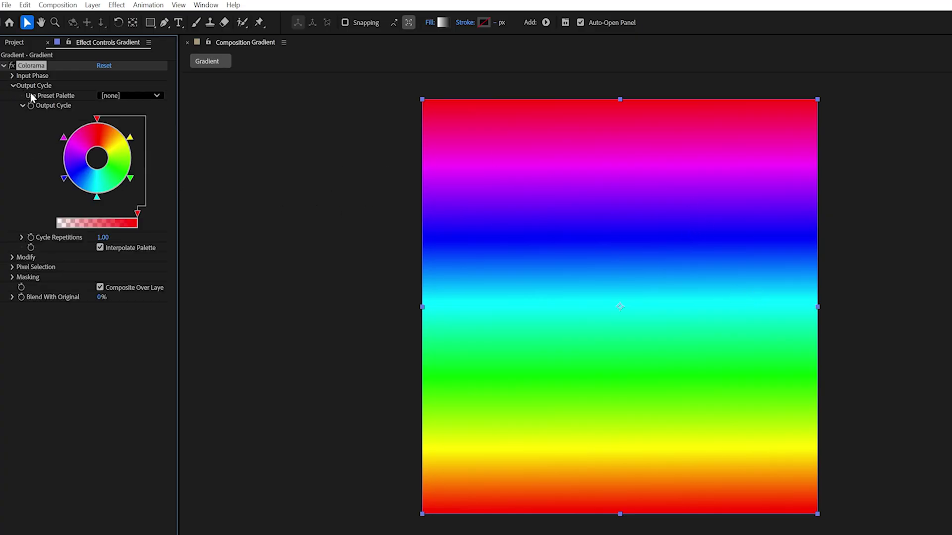
{"action": "left_click", "coordinate": [126, 94]}
{"action": "left_click", "coordinate": [134, 122]}
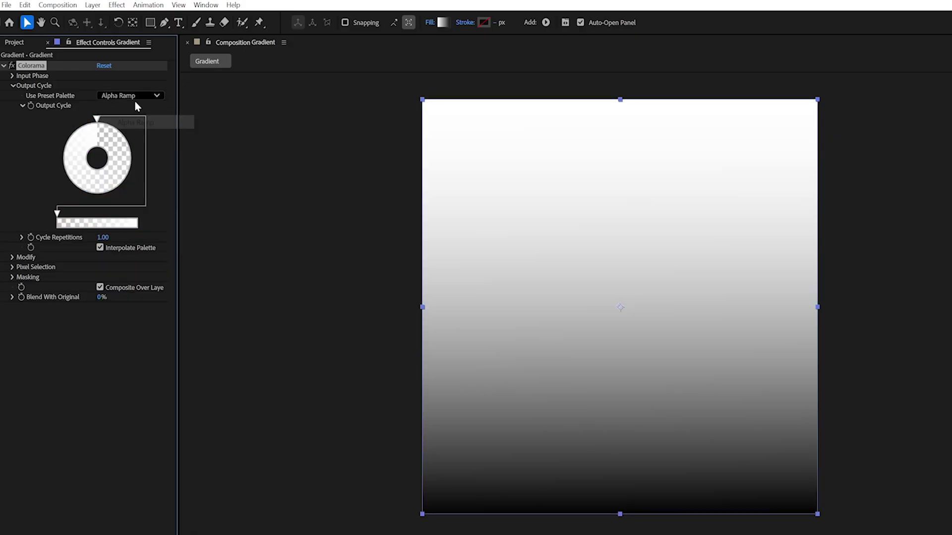
{"action": "left_click", "coordinate": [135, 98]}
{"action": "left_click", "coordinate": [157, 218]}
{"action": "left_click", "coordinate": [130, 94]}
{"action": "left_click", "coordinate": [137, 286]}
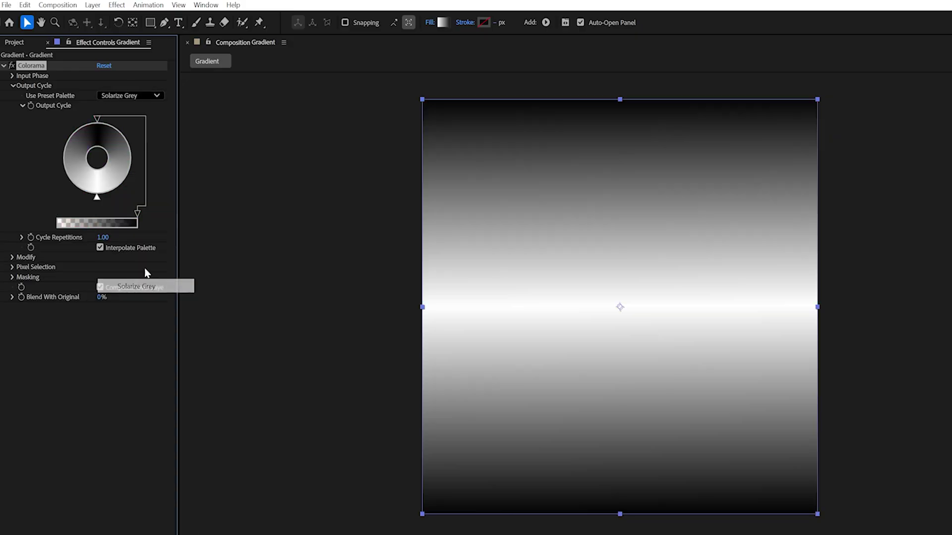
{"action": "left_click", "coordinate": [125, 95]}
{"action": "left_click", "coordinate": [149, 401]}
{"action": "left_click", "coordinate": [132, 94]}
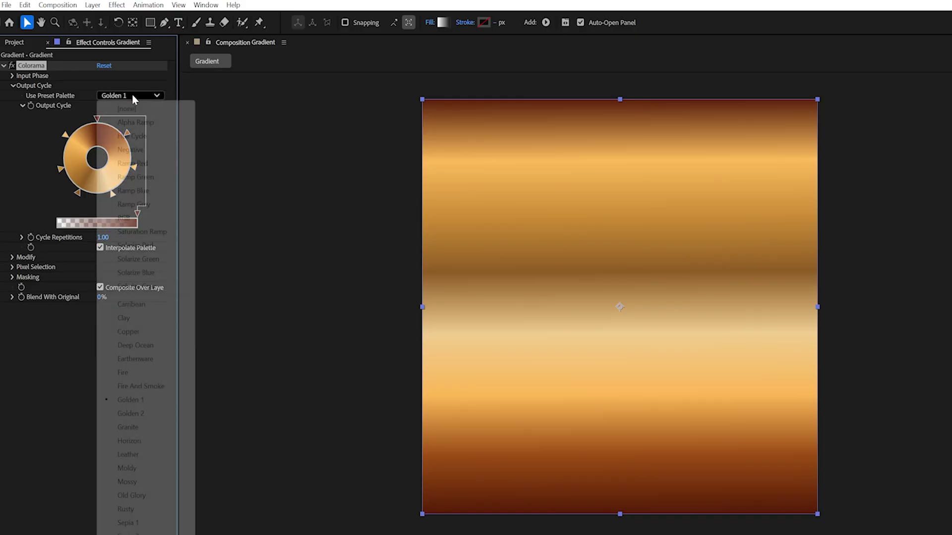
{"action": "left_click", "coordinate": [133, 136]}
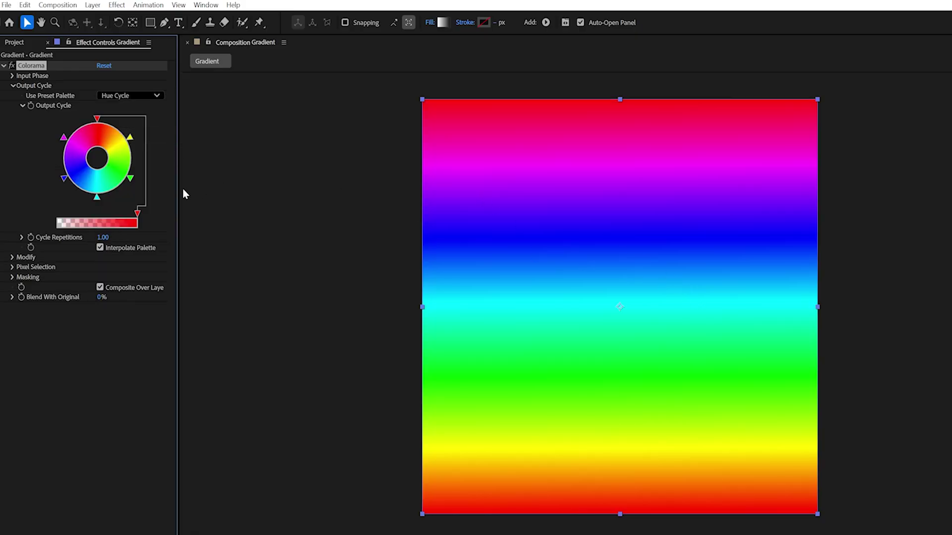
Remove the green and magenta stops from the Output Cycle and add a new blue stop (3C476C).
{"action": "left_click", "coordinate": [131, 179]}
{"action": "left_click_drag", "start_coordinate": [131, 180], "coordinate": [156, 193]}
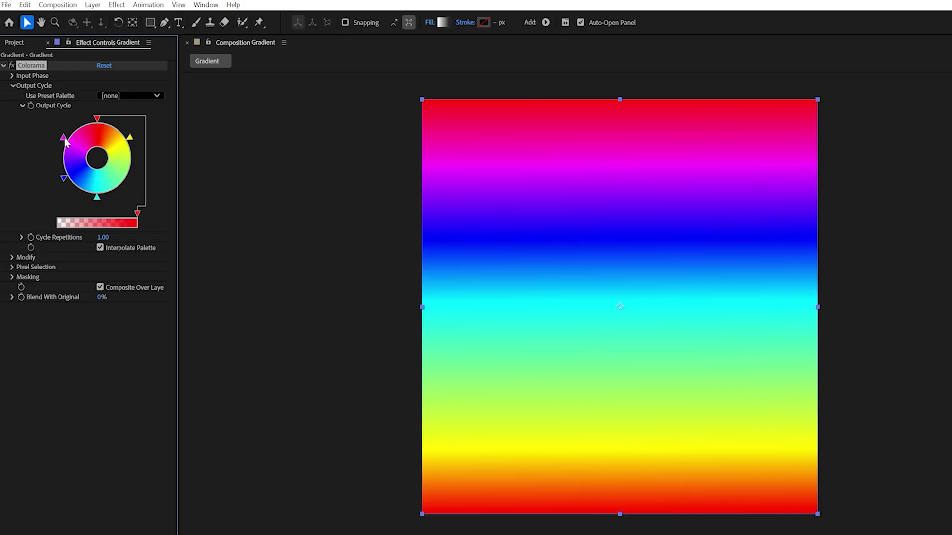
{"action": "left_click_drag", "start_coordinate": [65, 138], "coordinate": [45, 120]}
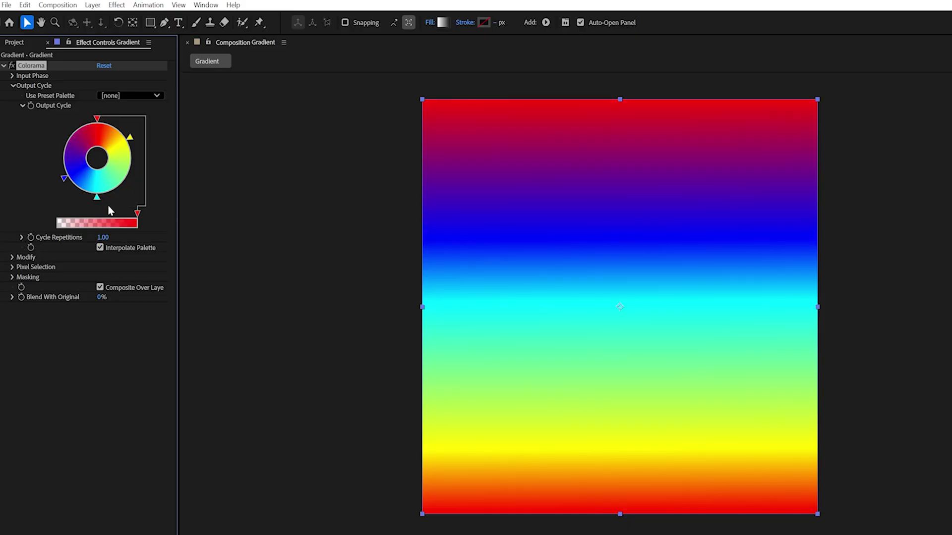
{"action": "left_click_drag", "start_coordinate": [99, 203], "coordinate": [118, 191]}
{"action": "left_click_drag", "start_coordinate": [59, 175], "coordinate": [59, 167]}
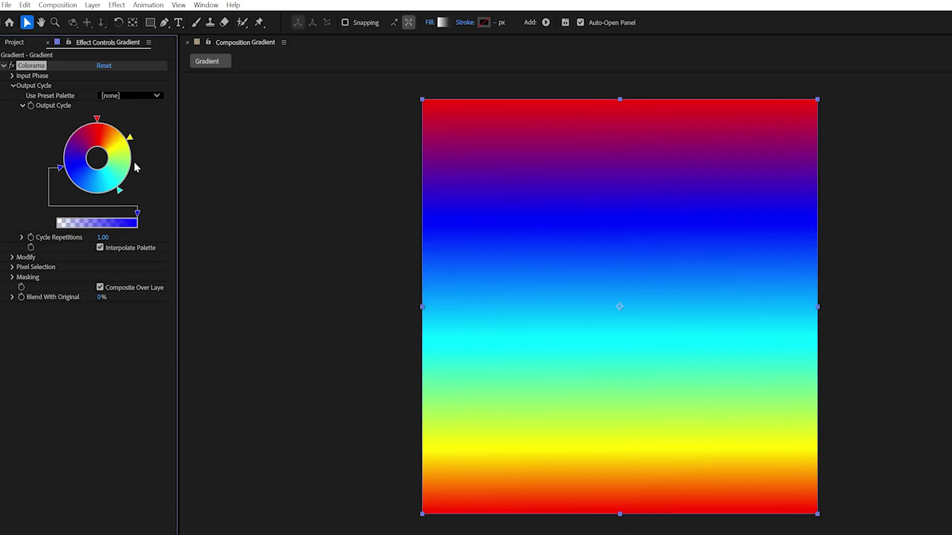
{"action": "double_click", "coordinate": [134, 161]}
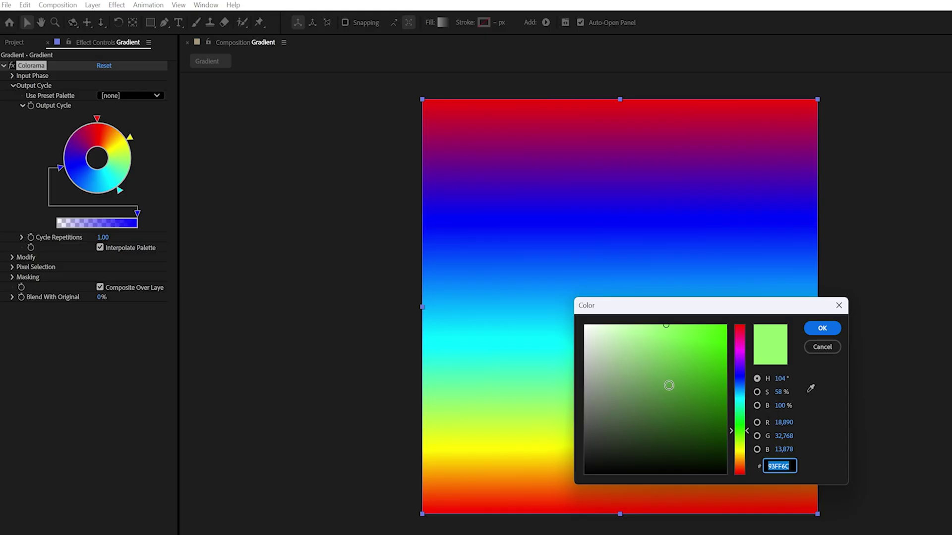
{"action": "type", "text": "3C476C"}
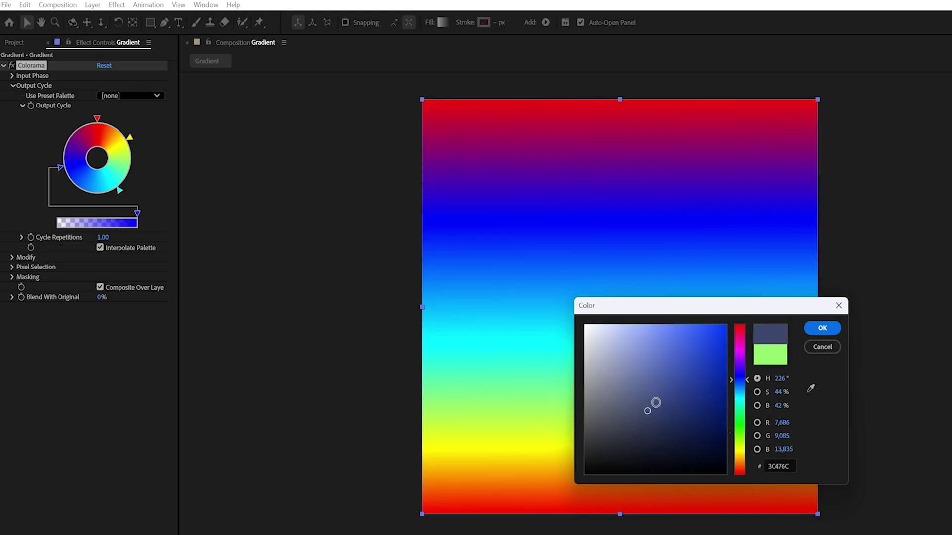
{"action": "left_click", "coordinate": [693, 368]}
{"action": "left_click", "coordinate": [821, 330]}
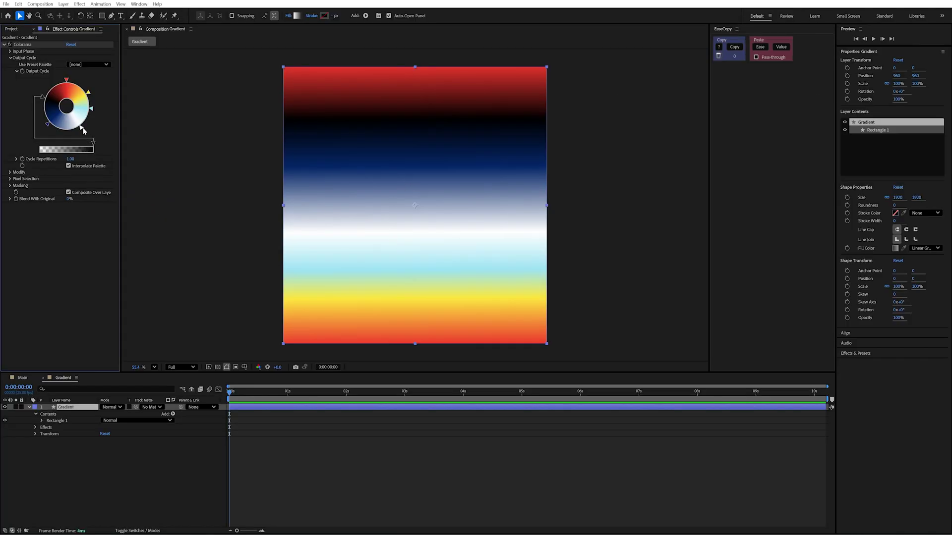
Rearrange the cycle stops so the gradient runs navy, white, light blue, yellow, then red.
{"action": "left_click_drag", "start_coordinate": [84, 130], "coordinate": [113, 121]}
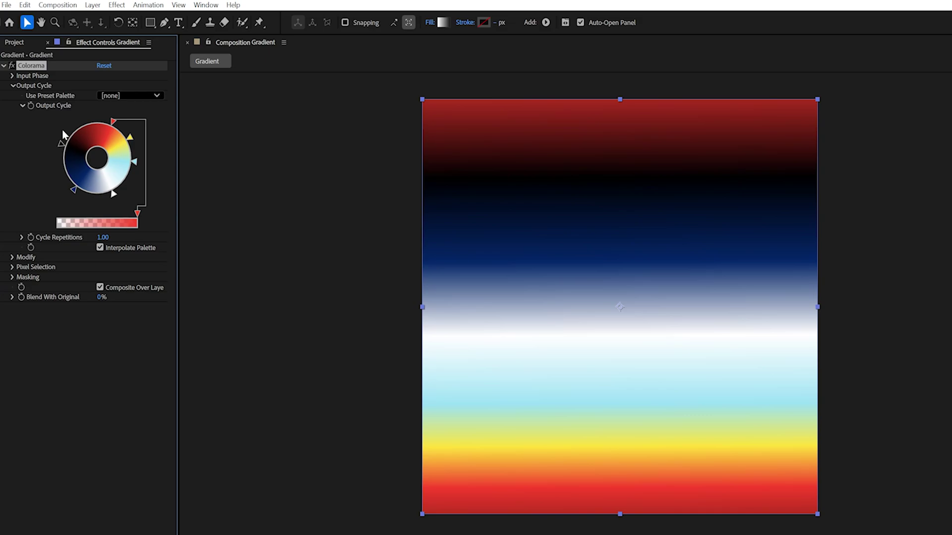
{"action": "left_click_drag", "start_coordinate": [61, 144], "coordinate": [63, 137]}
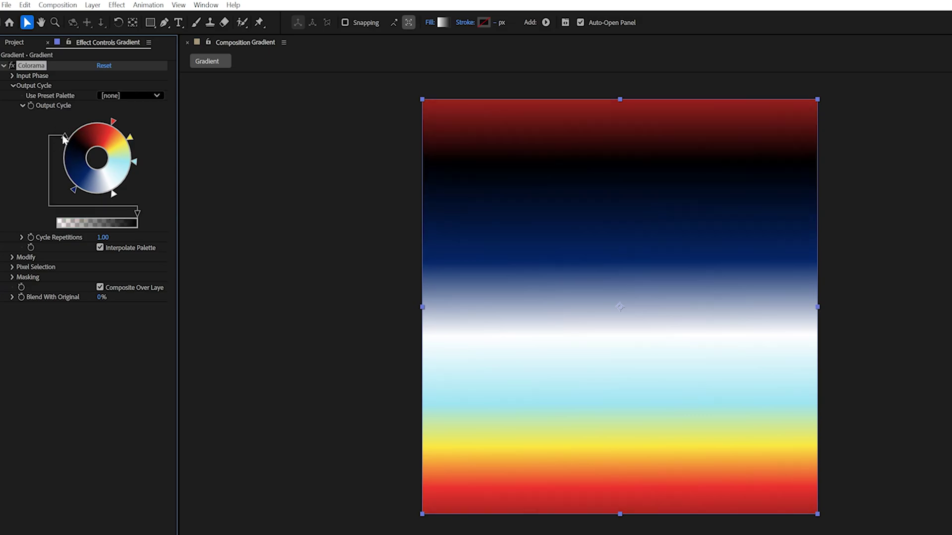
{"action": "left_click_drag", "start_coordinate": [114, 121], "coordinate": [130, 136]}
{"action": "left_click_drag", "start_coordinate": [66, 140], "coordinate": [72, 164]}
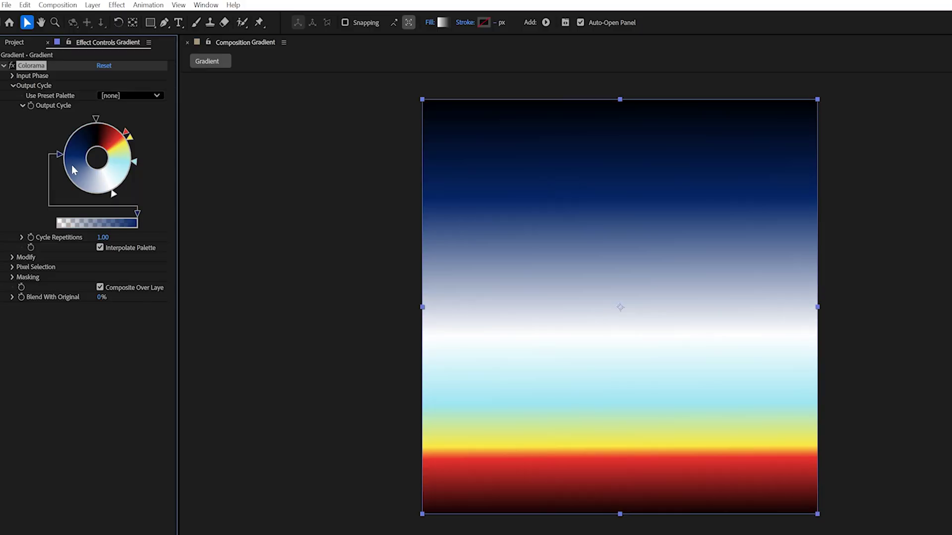
{"action": "left_click_drag", "start_coordinate": [115, 196], "coordinate": [87, 196]}
{"action": "left_click_drag", "start_coordinate": [134, 162], "coordinate": [114, 195]}
{"action": "left_click_drag", "start_coordinate": [133, 141], "coordinate": [137, 178]}
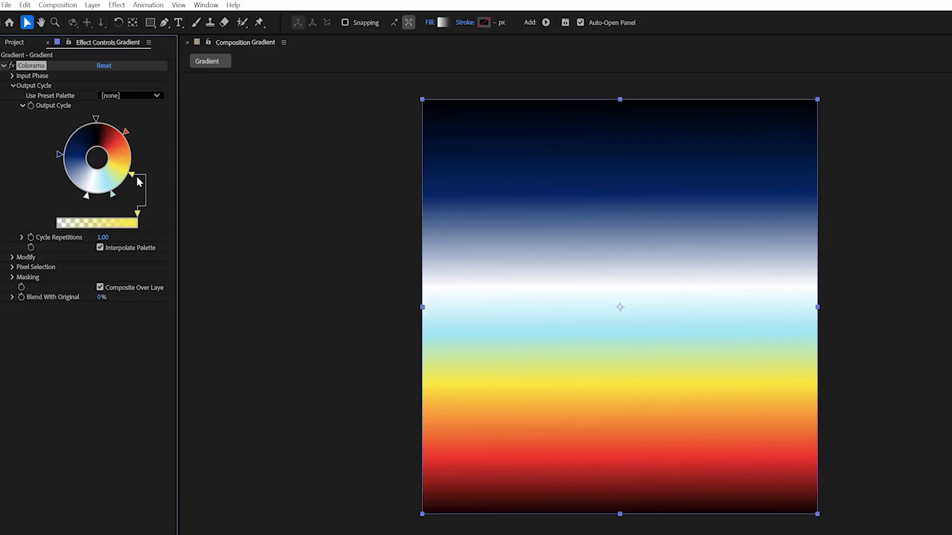
{"action": "left_click", "coordinate": [128, 133]}
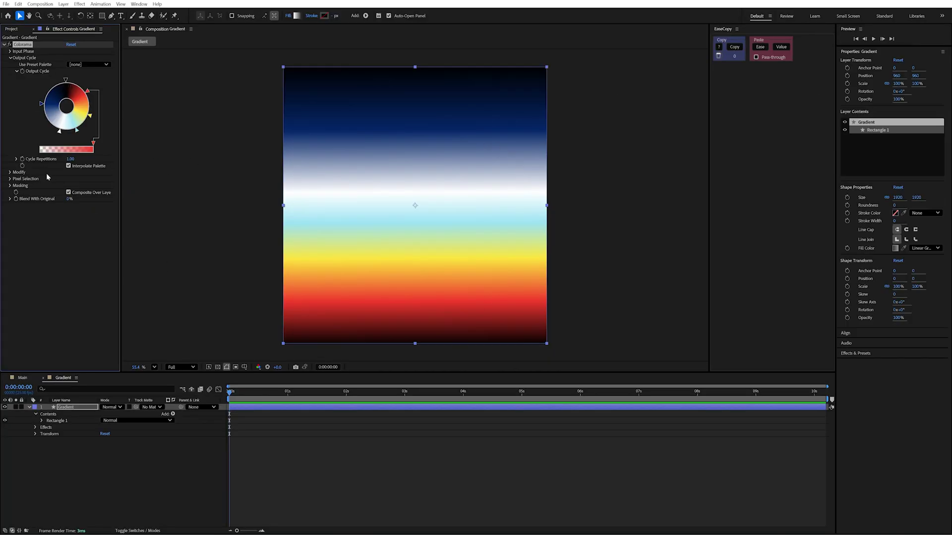
Apply Turbulent Displace and set its displacement type to Turbulent Smoother after trying Bulge and Twist.
{"action": "key", "text": "ctrl+space"}
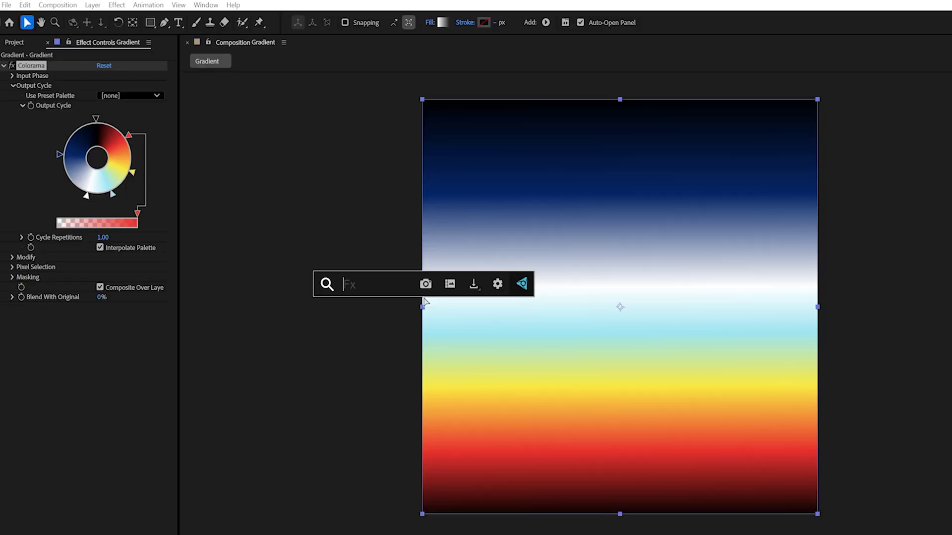
{"action": "type", "text": "turb"}
{"action": "key", "text": "Return"}
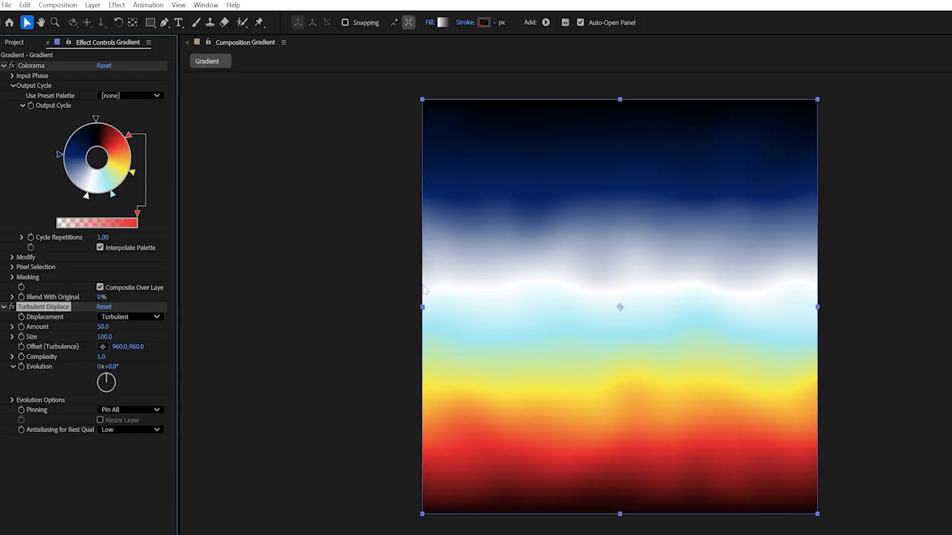
{"action": "left_click", "coordinate": [140, 316]}
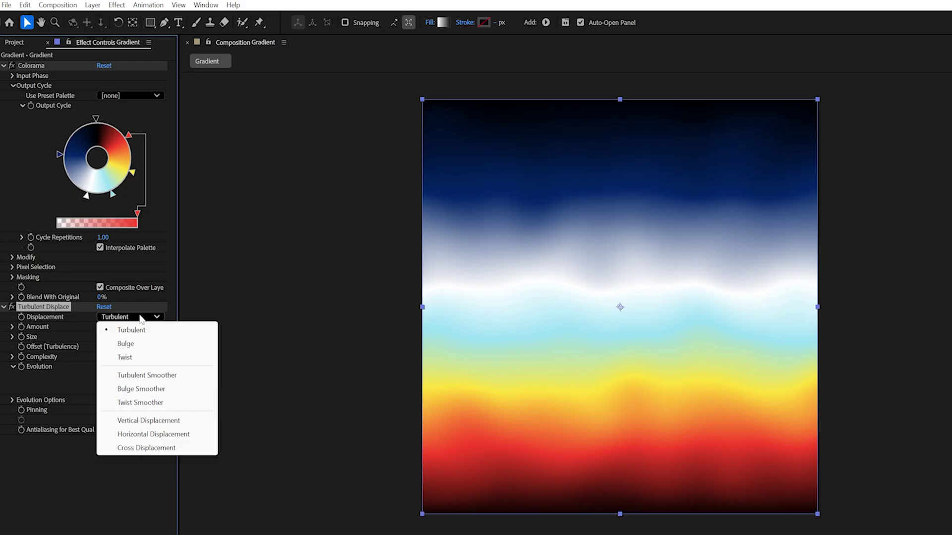
{"action": "left_click", "coordinate": [191, 344]}
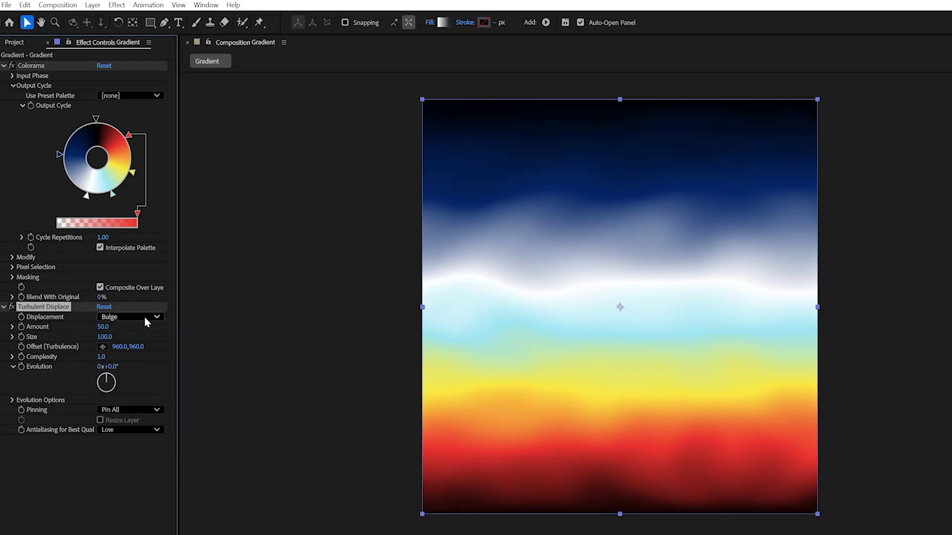
{"action": "left_click", "coordinate": [144, 317]}
{"action": "left_click", "coordinate": [151, 358]}
{"action": "left_click", "coordinate": [144, 318]}
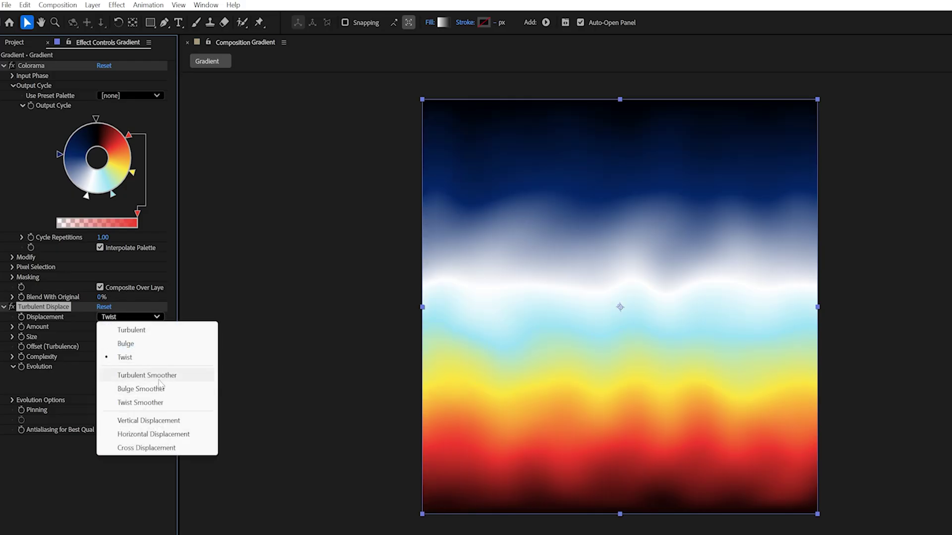
{"action": "left_click", "coordinate": [143, 376]}
{"action": "left_click", "coordinate": [145, 317]}
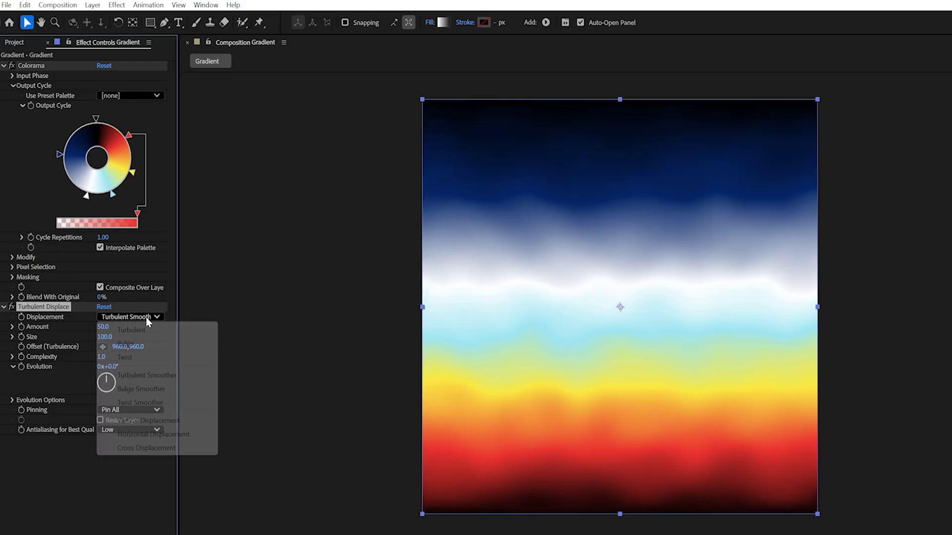
{"action": "left_click", "coordinate": [154, 378]}
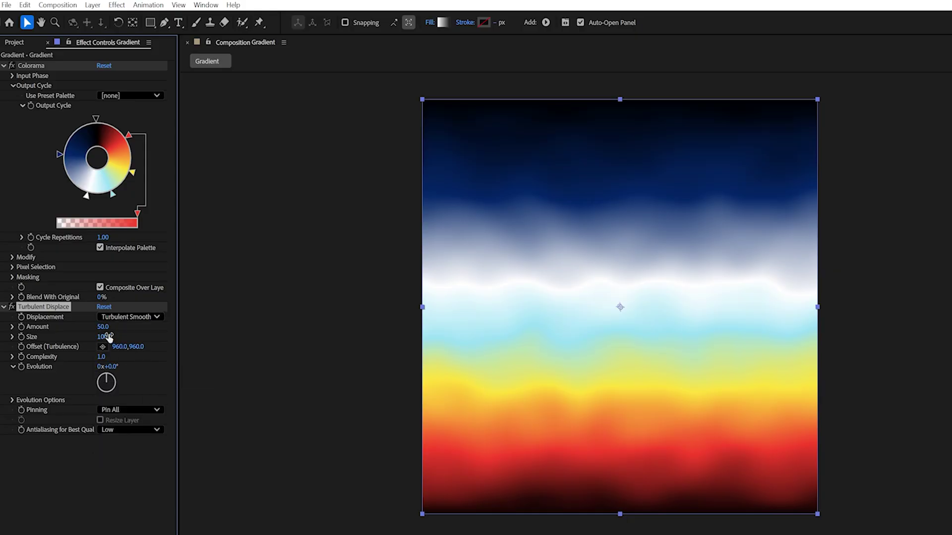
Set Turbulent Displace Amount to 170 and Size to 317.
{"action": "left_click_drag", "start_coordinate": [114, 328], "coordinate": [227, 330]}
{"action": "left_click_drag", "start_coordinate": [105, 337], "coordinate": [82, 330]}
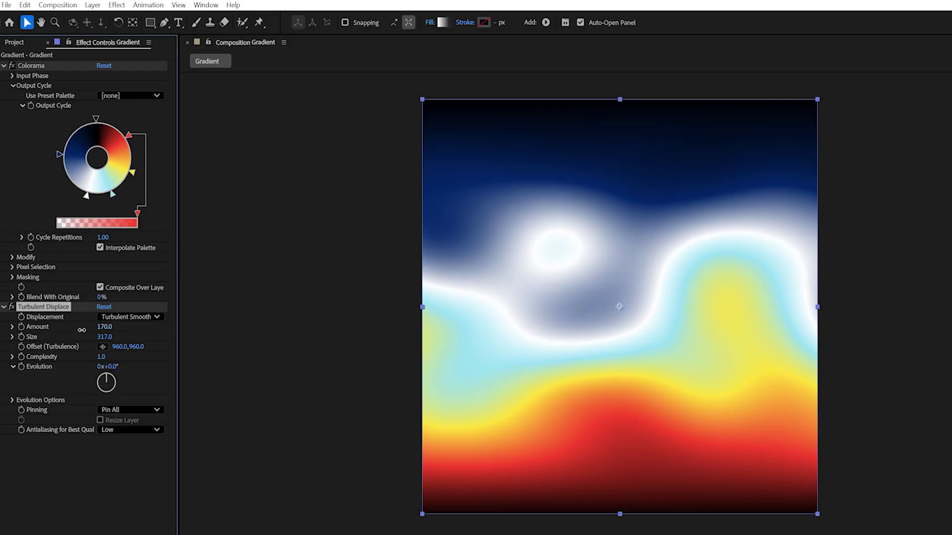
{"action": "key", "text": "ctrl+shift+a"}
Add a time*45 expression to Colorama's Phase Shift and preview the colour cycling.
{"action": "left_click", "coordinate": [10, 51]}
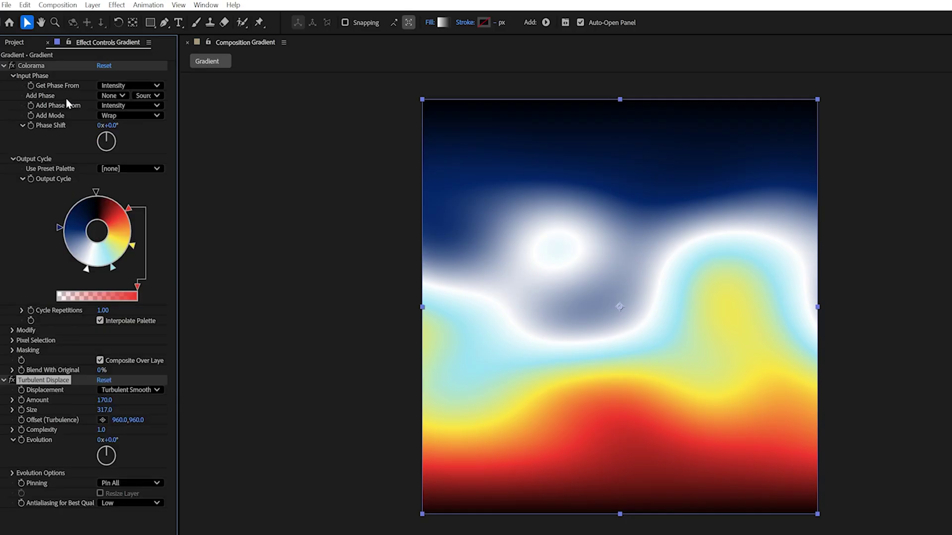
{"action": "left_click", "coordinate": [31, 126], "text": "alt"}
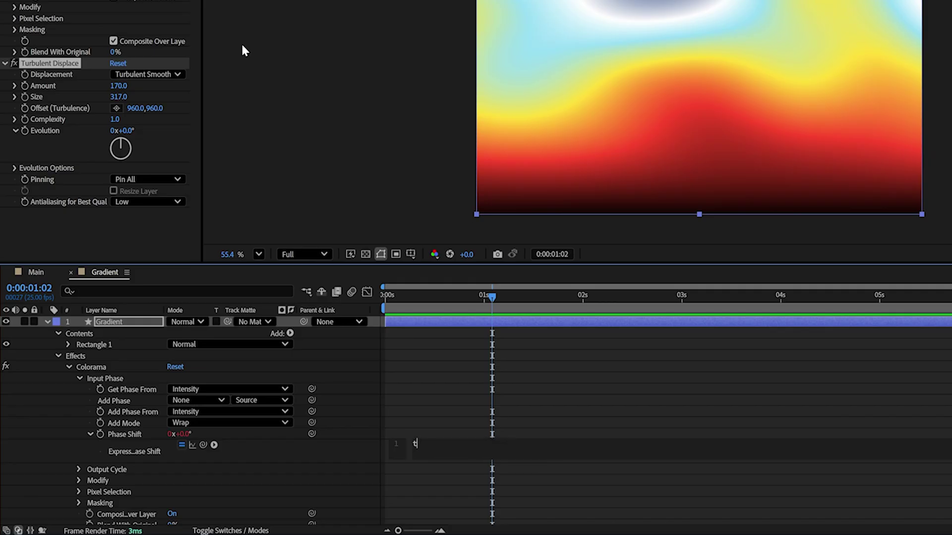
{"action": "type", "text": "time*45"}
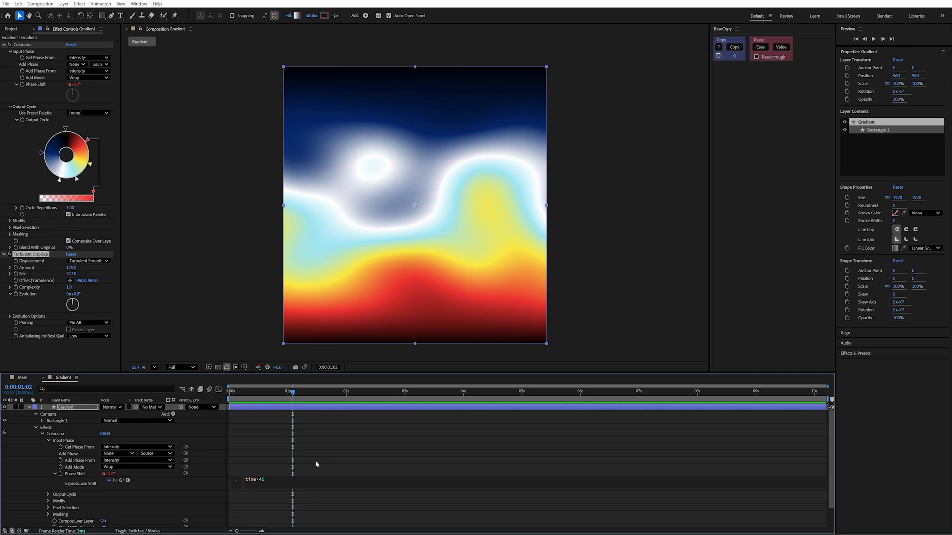
{"action": "left_click", "coordinate": [528, 416]}
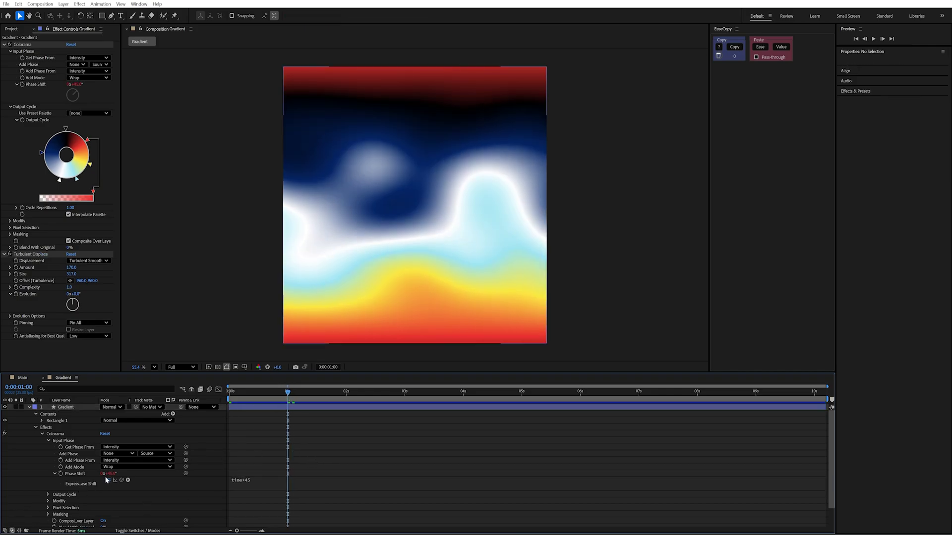
{"action": "left_click_drag", "start_coordinate": [287, 403], "coordinate": [693, 400]}
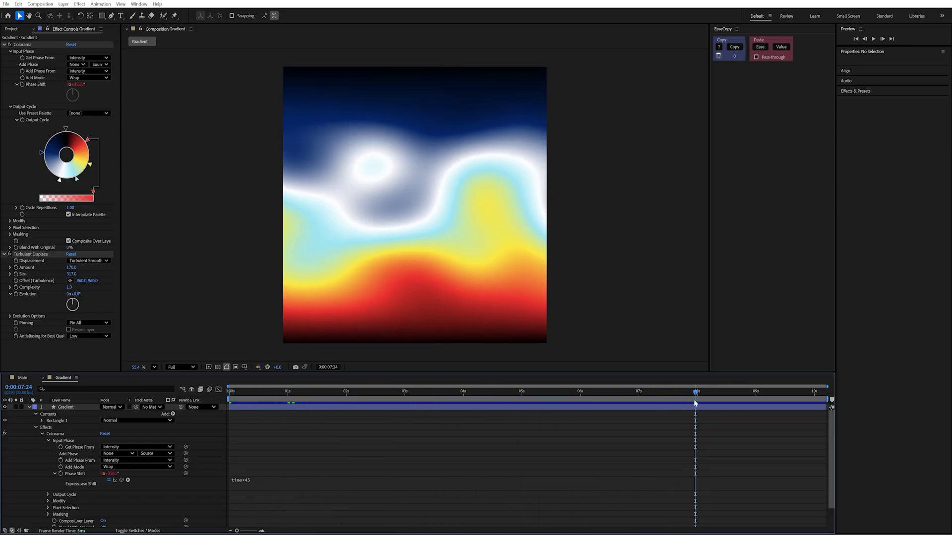
{"action": "key", "text": "Page_Up"}
{"action": "key", "text": "Page_Up"}
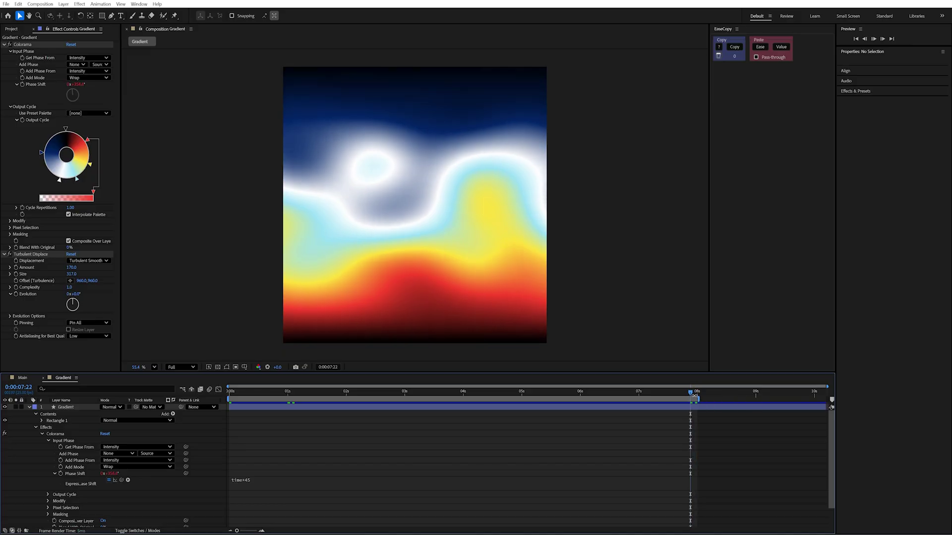
{"action": "key", "text": "Page_Up"}
{"action": "key", "text": "Page_Up"}
{"action": "key", "text": "Page_Up"}
{"action": "key", "text": "Page_Up"}
{"action": "key", "text": "Page_Up"}
{"action": "key", "text": "Page_Up"}
{"action": "key", "text": "Page_Up"}
{"action": "key", "text": "Page_Up"}
{"action": "key", "text": "Page_Up"}
{"action": "key", "text": "Page_Up"}
{"action": "key", "text": "Page_Up"}
{"action": "key", "text": "Page_Up"}
{"action": "key", "text": "Page_Up"}
{"action": "key", "text": "Page_Up"}
{"action": "key", "text": "Page_Up"}
{"action": "key", "text": "Page_Up"}
{"action": "key", "text": "Page_Up"}
{"action": "key", "text": "Page_Up"}
{"action": "key", "text": "Page_Up"}
{"action": "key", "text": "Page_Up"}
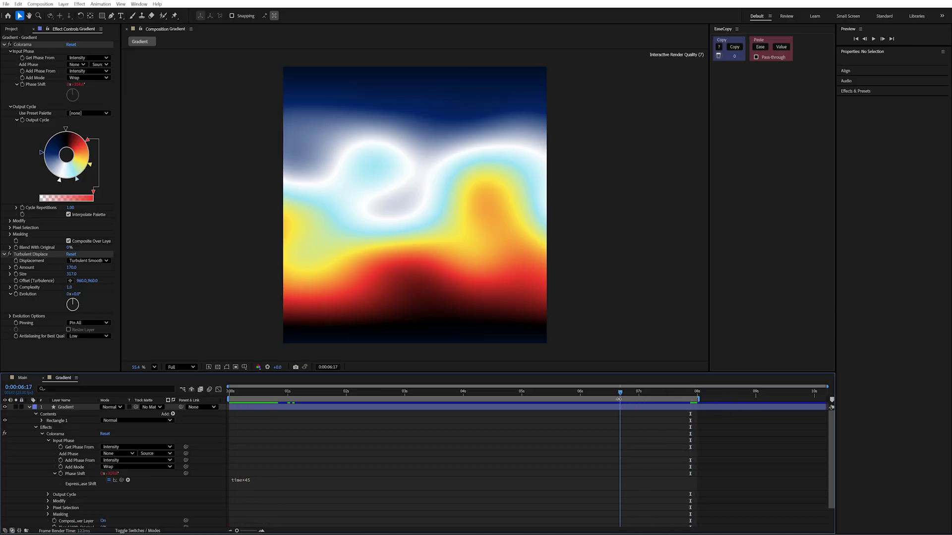
{"action": "key", "text": "space"}
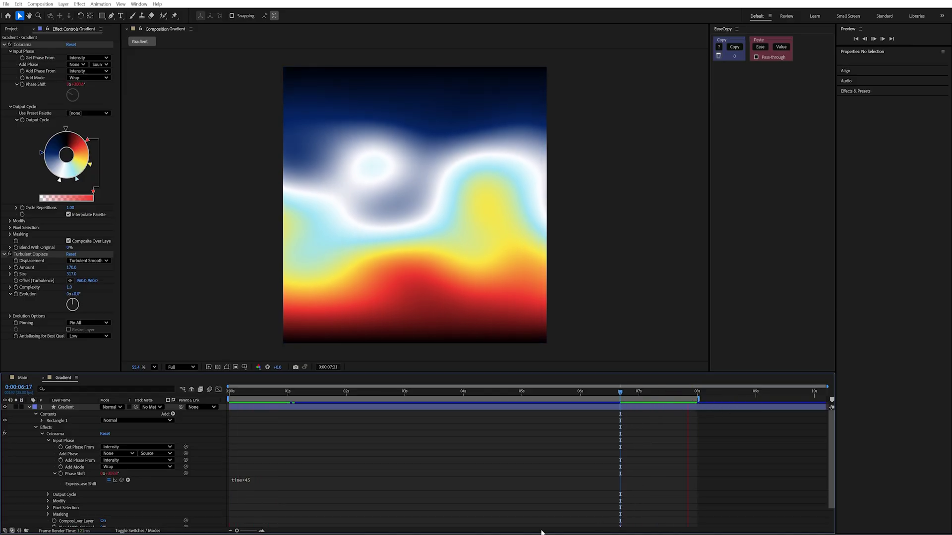
Revise the Phase Shift expression to time*360/8 and scrub to check the slower cycle.
{"action": "left_click", "coordinate": [277, 483]}
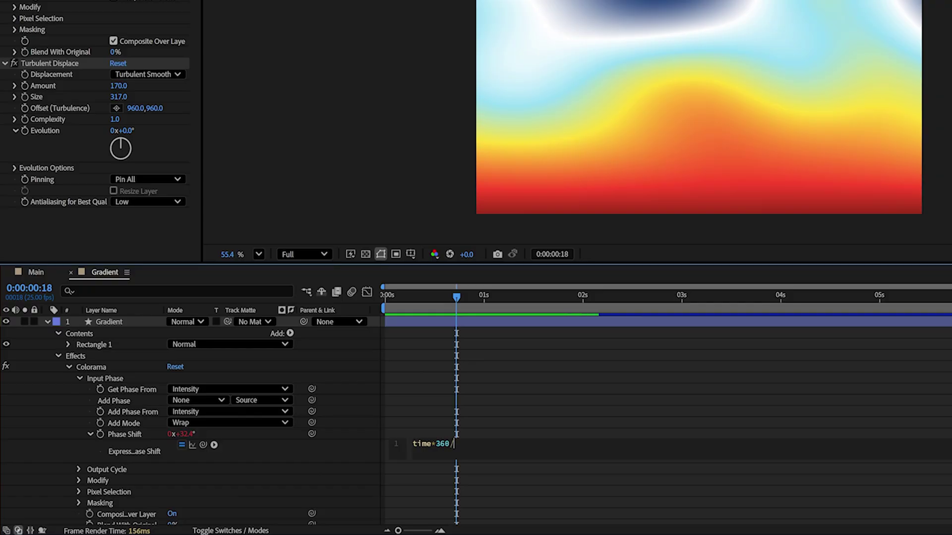
{"action": "left_click", "coordinate": [531, 391]}
{"action": "left_click_drag", "start_coordinate": [471, 290], "coordinate": [518, 314]}
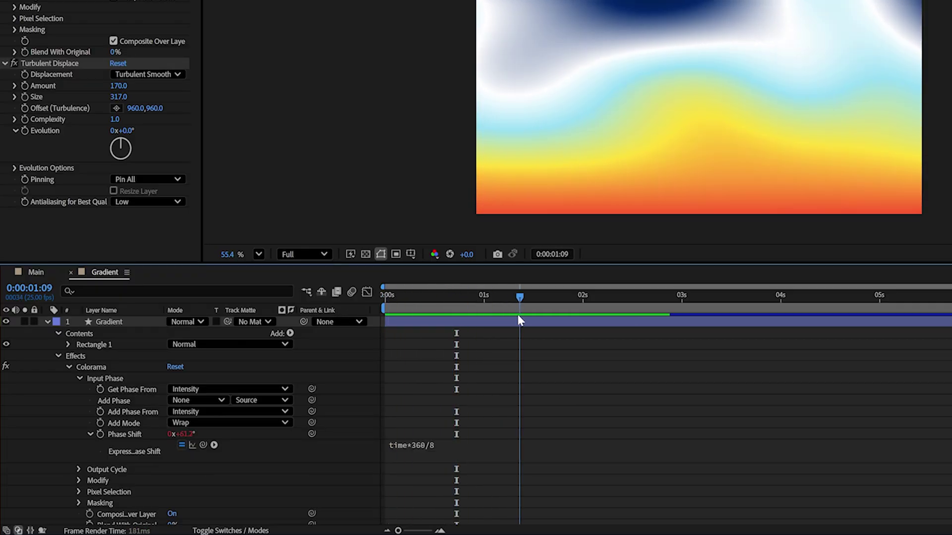
{"action": "left_click", "coordinate": [484, 295]}
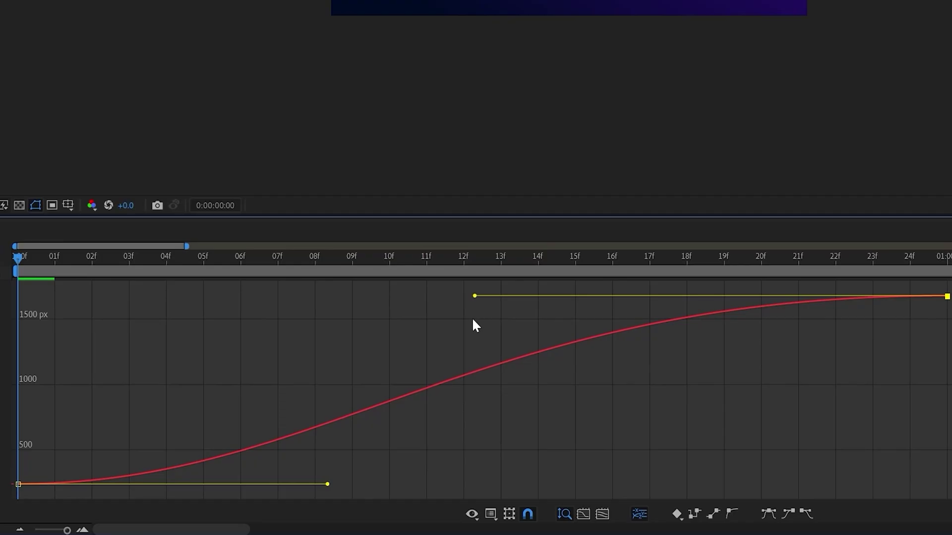
{"action": "left_click_drag", "start_coordinate": [260, 309], "coordinate": [61, 320]}
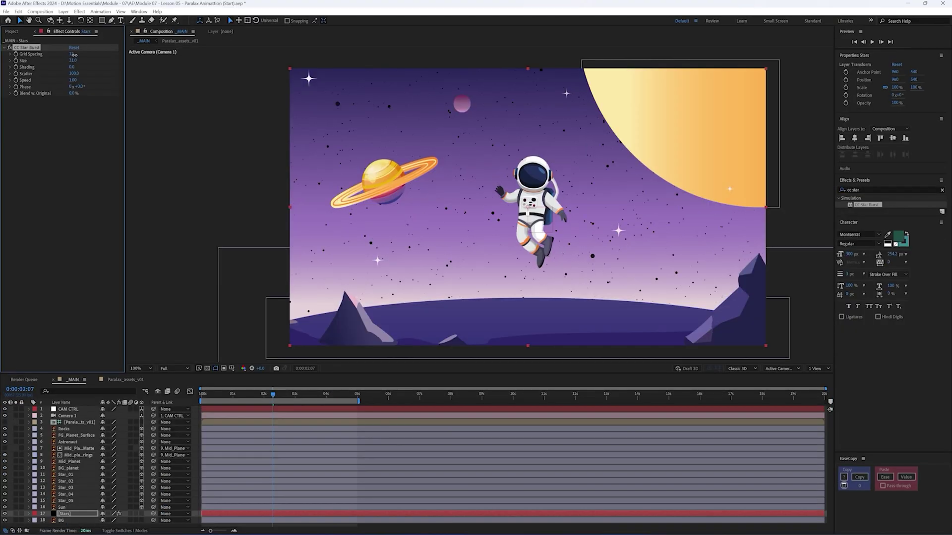
{"action": "left_click_drag", "start_coordinate": [73, 55], "coordinate": [81, 55]}
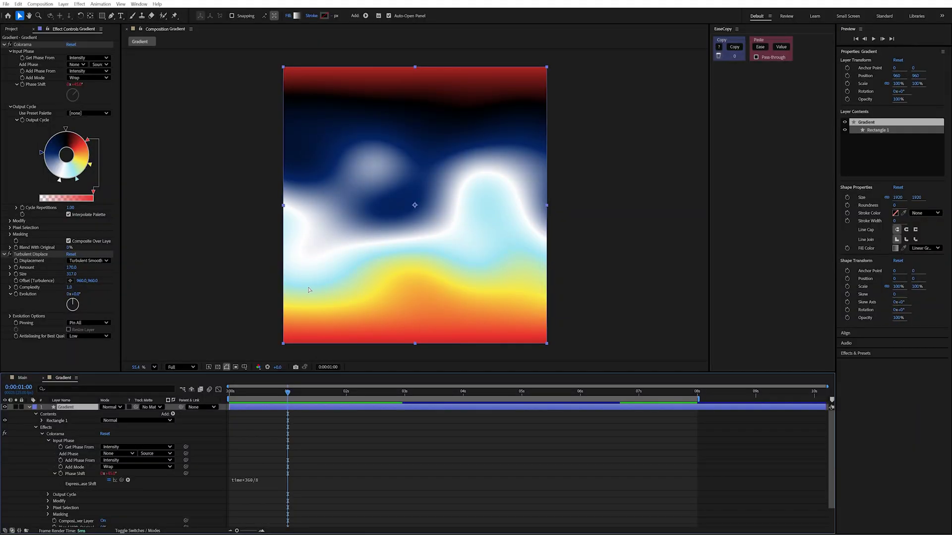
Apply Gaussian Blur with Blurriness 180 to the gradient and scrub to check the result.
{"action": "key", "text": "ctrl+space"}
{"action": "type", "text": "ga"}
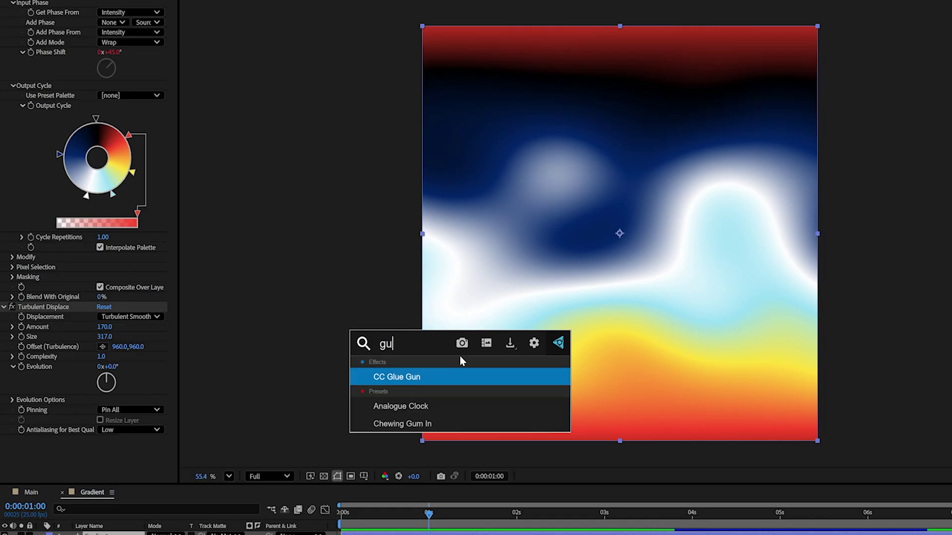
{"action": "key", "text": "Down"}
{"action": "key", "text": "Return"}
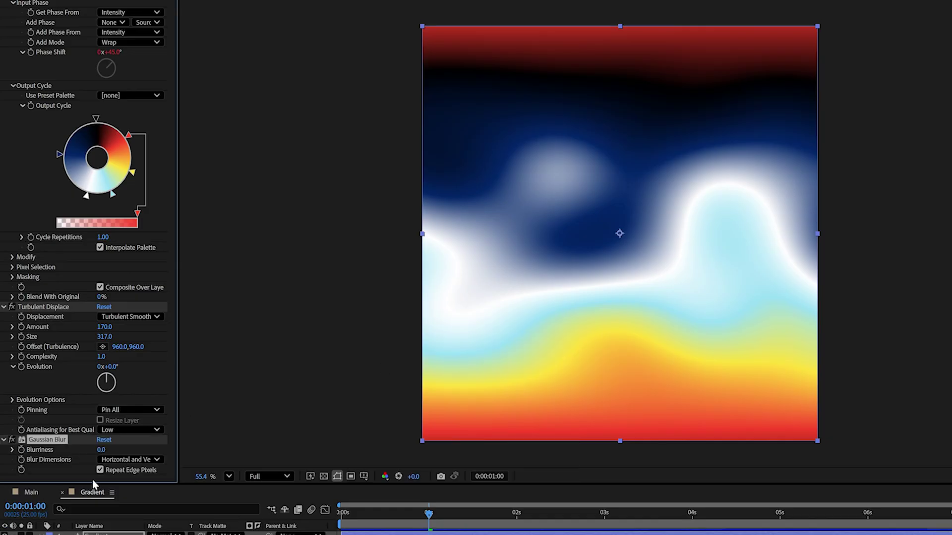
{"action": "left_click", "coordinate": [102, 450]}
{"action": "type", "text": "180"}
{"action": "key", "text": "Return"}
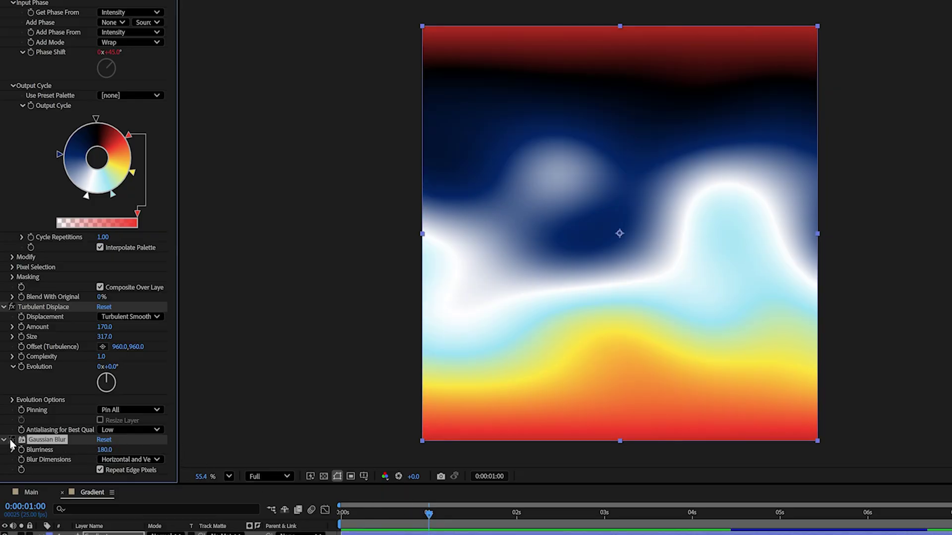
{"action": "mouse_move", "coordinate": [445, 515]}
{"action": "left_mouse_down"}
{"action": "mouse_move", "coordinate": [818, 515]}
{"action": "mouse_move", "coordinate": [450, 514]}
{"action": "left_mouse_up"}
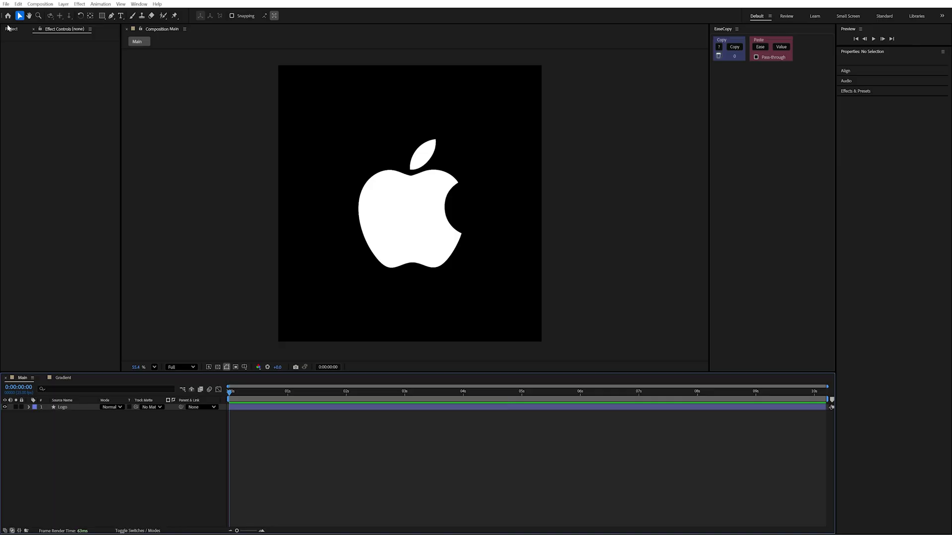
Place the Gradient composition into the Main timeline, matted by the Logo layer, and preview it.
{"action": "left_click", "coordinate": [8, 27]}
{"action": "left_click_drag", "start_coordinate": [20, 99], "coordinate": [100, 421]}
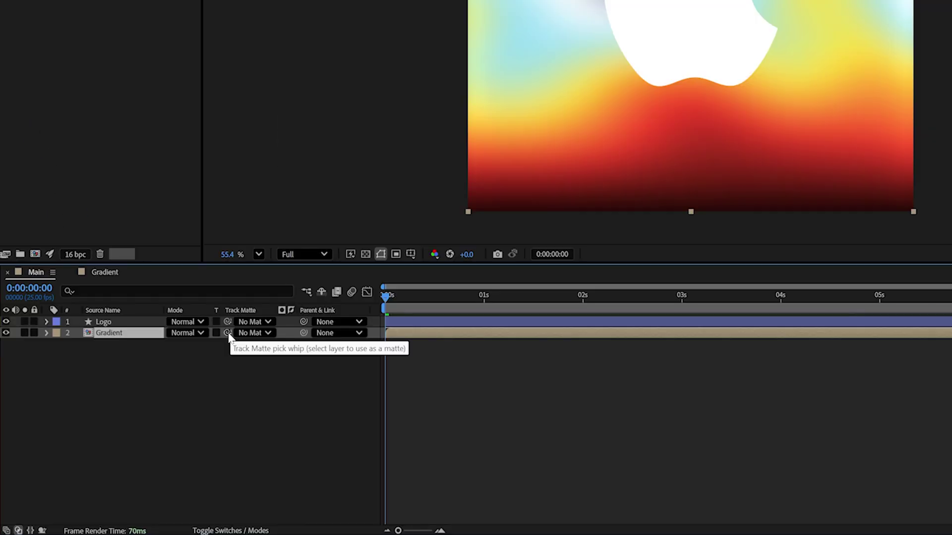
{"action": "left_click_drag", "start_coordinate": [137, 413], "coordinate": [73, 411]}
{"action": "left_click_drag", "start_coordinate": [122, 327], "coordinate": [122, 325]}
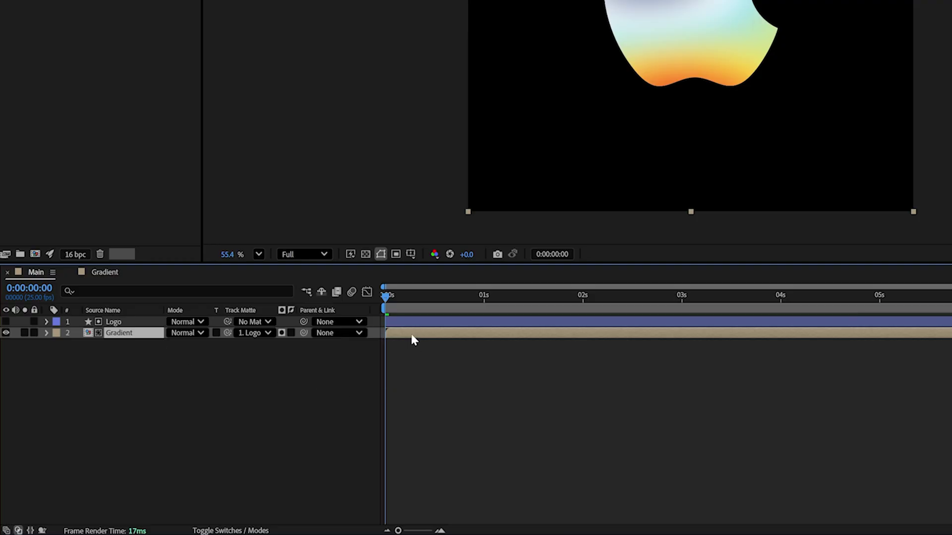
{"action": "key", "text": "space"}
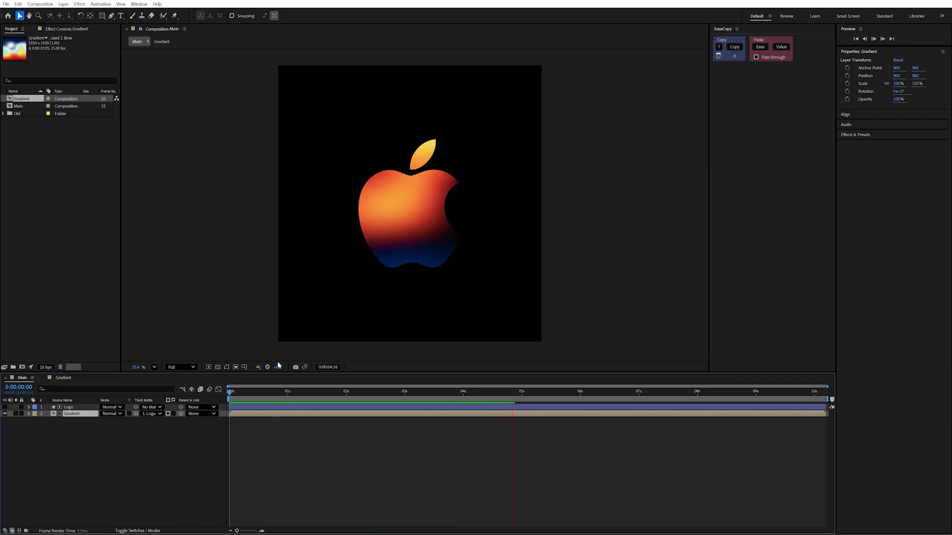
{"action": "key", "text": "space"}
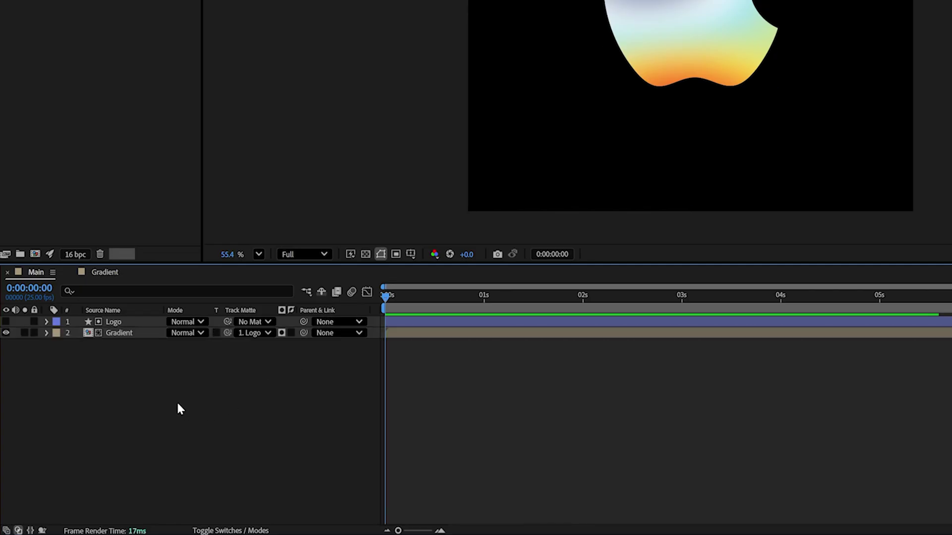
Duplicate the Logo layer, rename the copy Displacement and make it visible.
{"action": "left_click", "coordinate": [130, 323]}
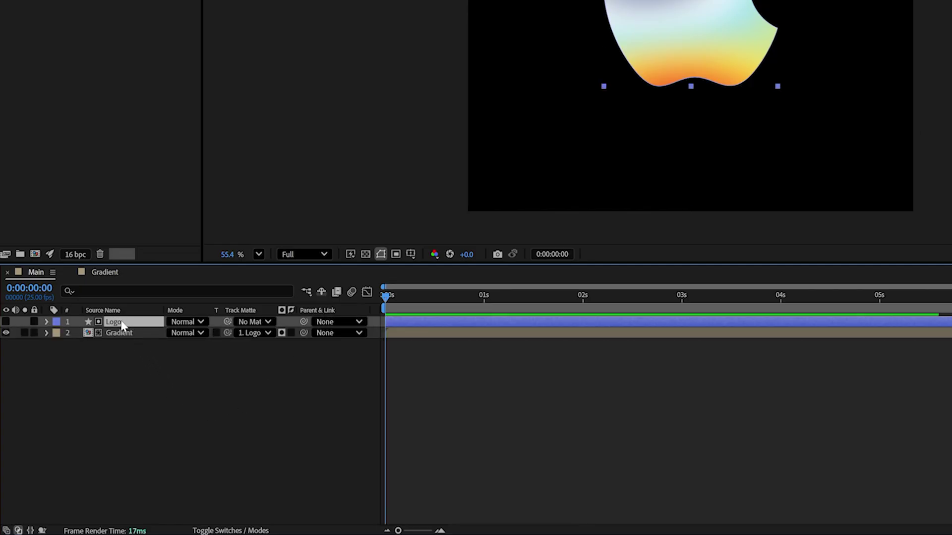
{"action": "key", "text": "ctrl+d"}
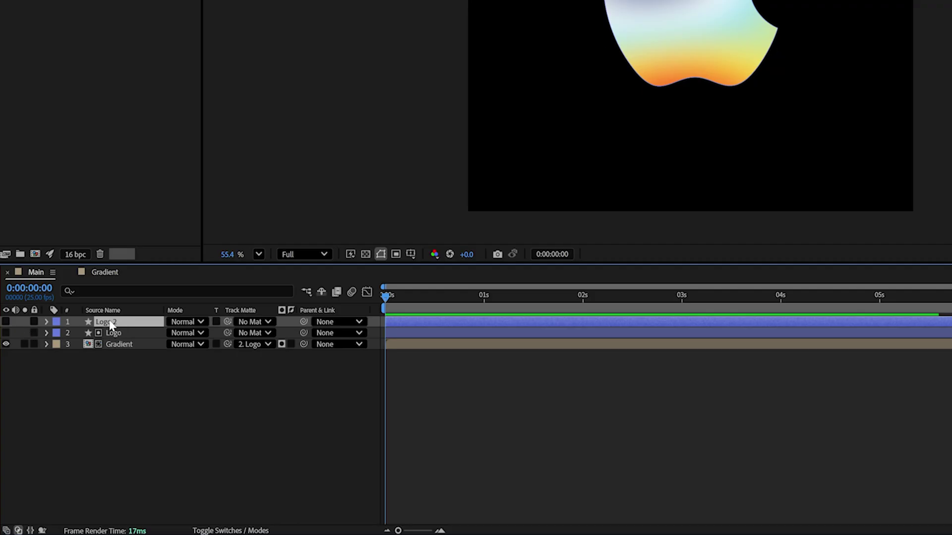
{"action": "key", "text": "Return"}
{"action": "type", "text": "Disp"}
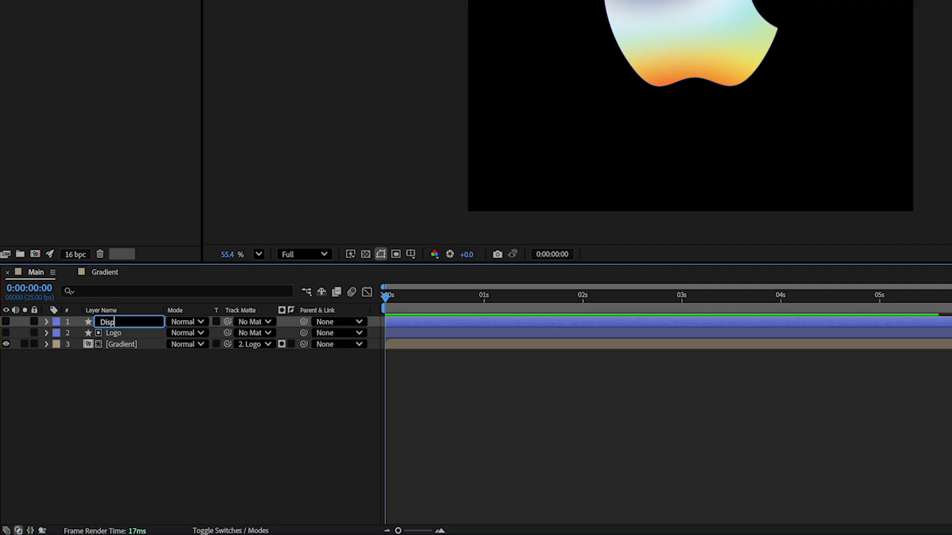
{"action": "type", "text": "lacement"}
{"action": "key", "text": "Return"}
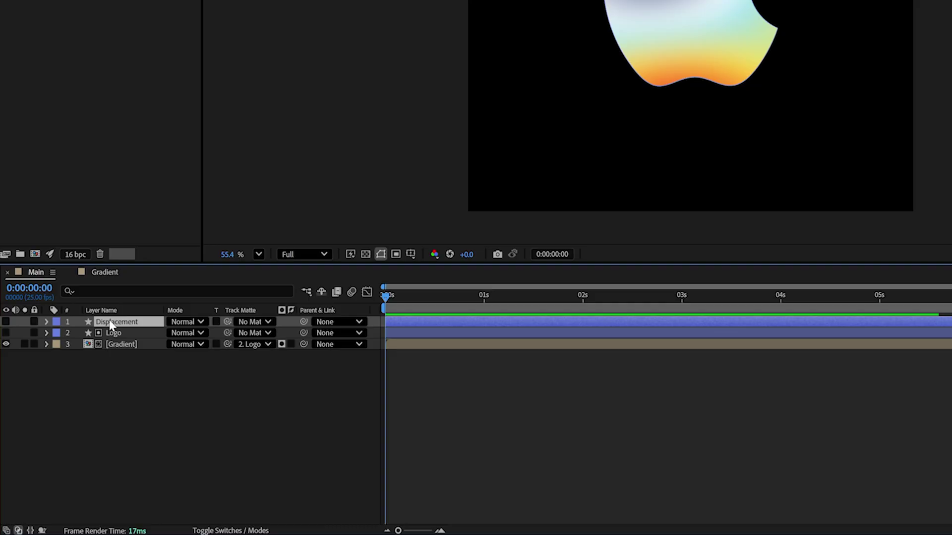
{"action": "left_click", "coordinate": [6, 321]}
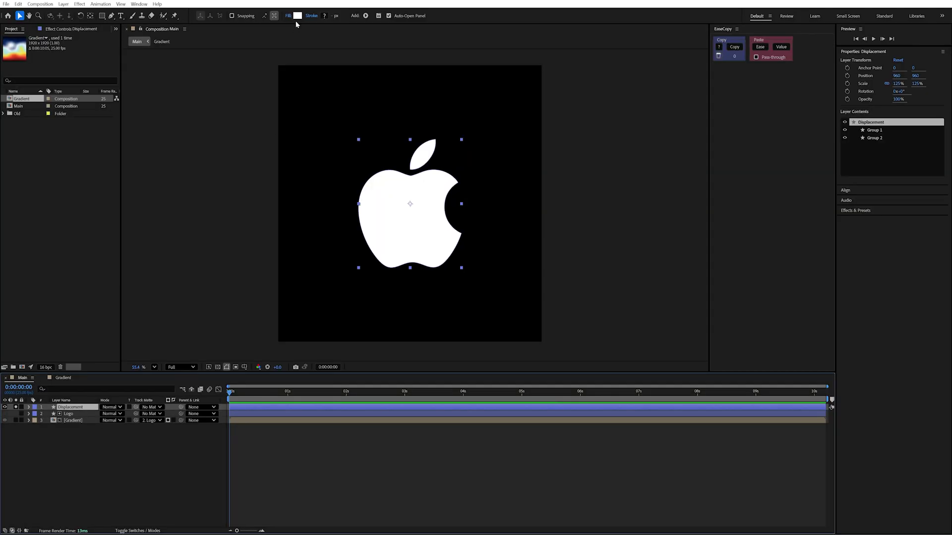
Set the Displacement apple's fill to mid grey (787878) after trying black and white.
{"action": "left_click", "coordinate": [298, 16]}
{"action": "left_click_drag", "start_coordinate": [421, 264], "coordinate": [345, 257]}
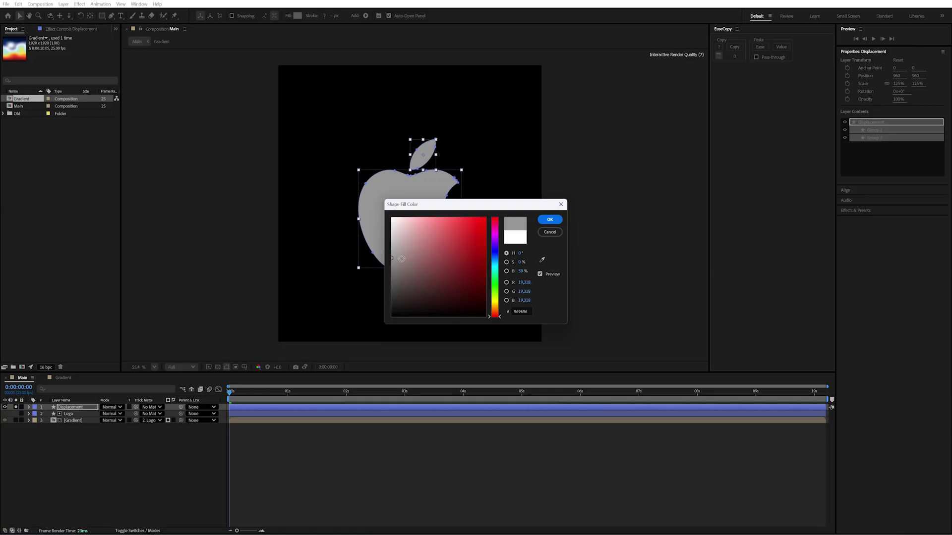
{"action": "left_click_drag", "start_coordinate": [401, 258], "coordinate": [347, 354]}
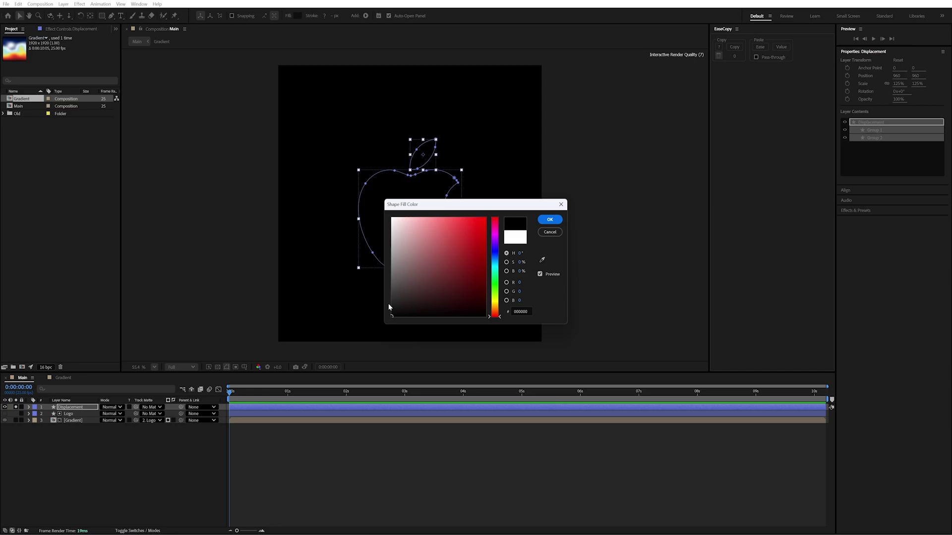
{"action": "mouse_move", "coordinate": [415, 256]}
{"action": "left_mouse_down"}
{"action": "mouse_move", "coordinate": [394, 221]}
{"action": "mouse_move", "coordinate": [361, 202]}
{"action": "left_mouse_up"}
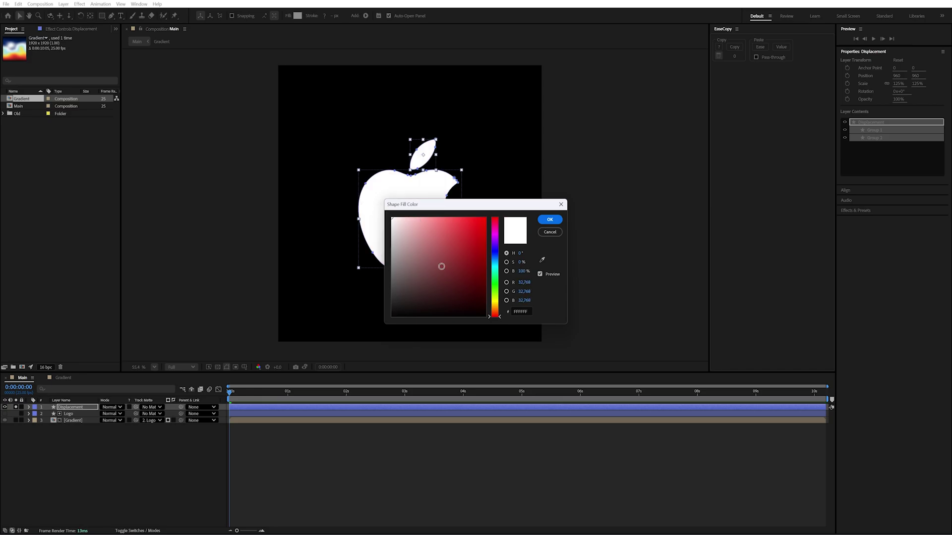
{"action": "left_click_drag", "start_coordinate": [434, 266], "coordinate": [357, 265]}
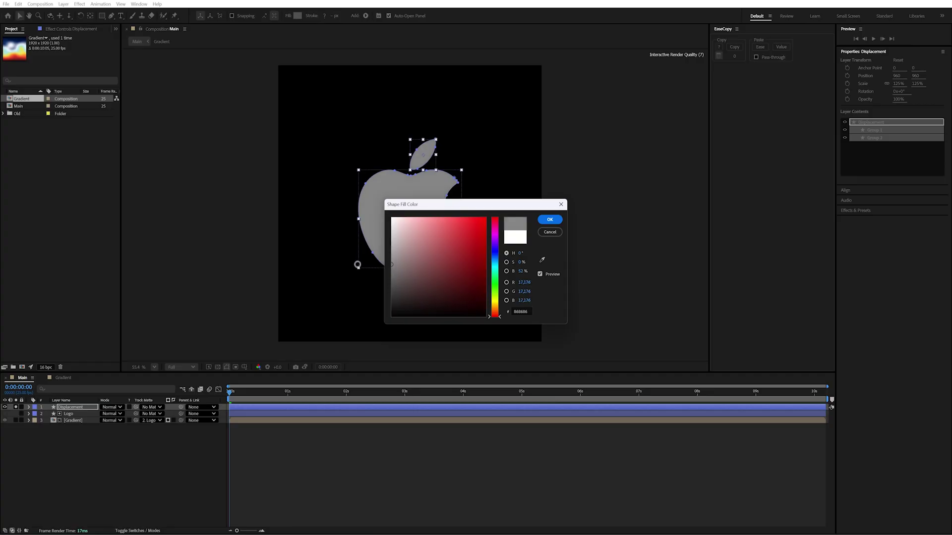
{"action": "left_click", "coordinate": [550, 219]}
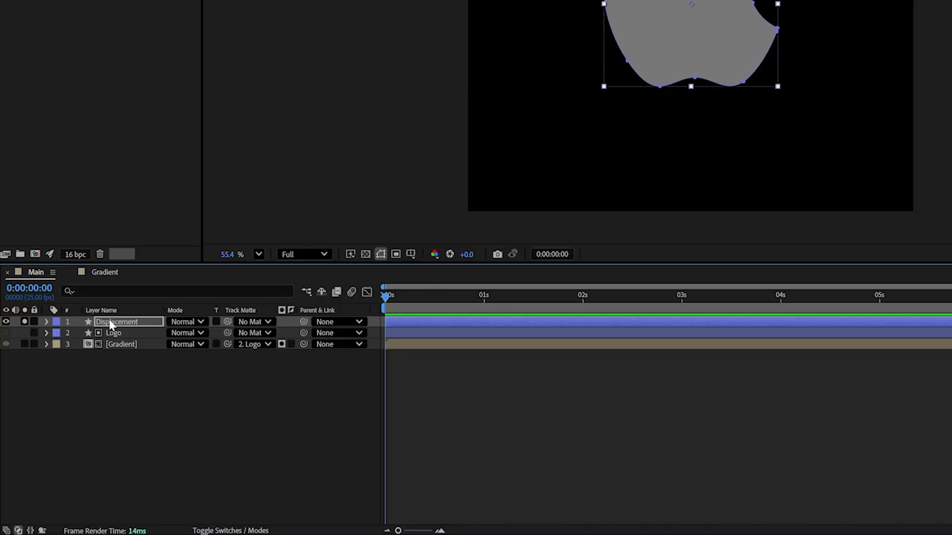
Add an Inner Glow layer style to the Displacement layer, keeping the Normal blend mode.
{"action": "right_click", "coordinate": [68, 408]}
{"action": "mouse_move", "coordinate": [152, 272]}
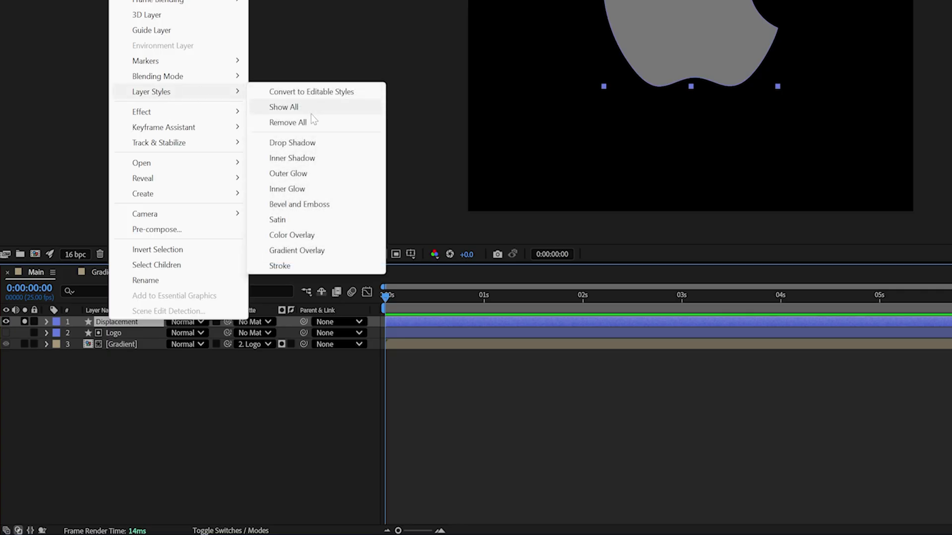
{"action": "left_click", "coordinate": [313, 190]}
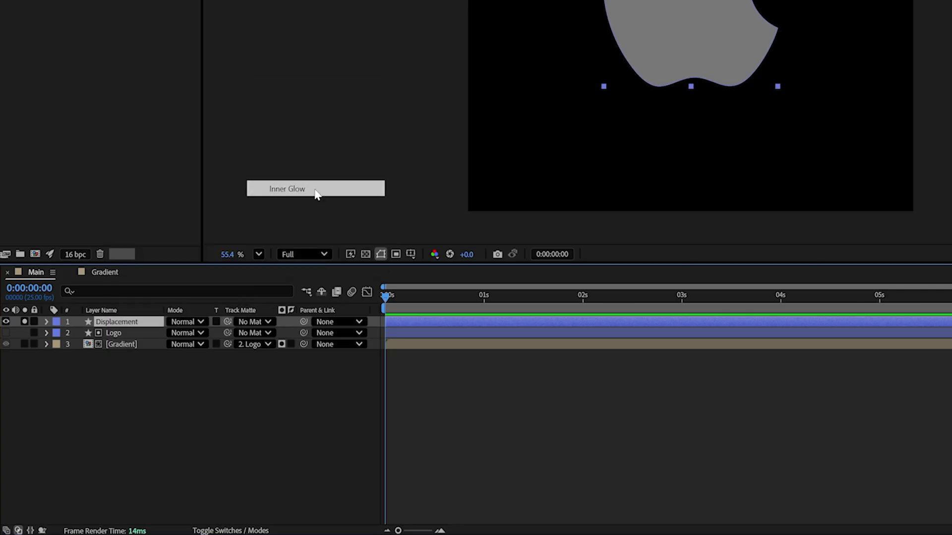
{"action": "left_click", "coordinate": [45, 322]}
{"action": "left_click", "coordinate": [57, 356]}
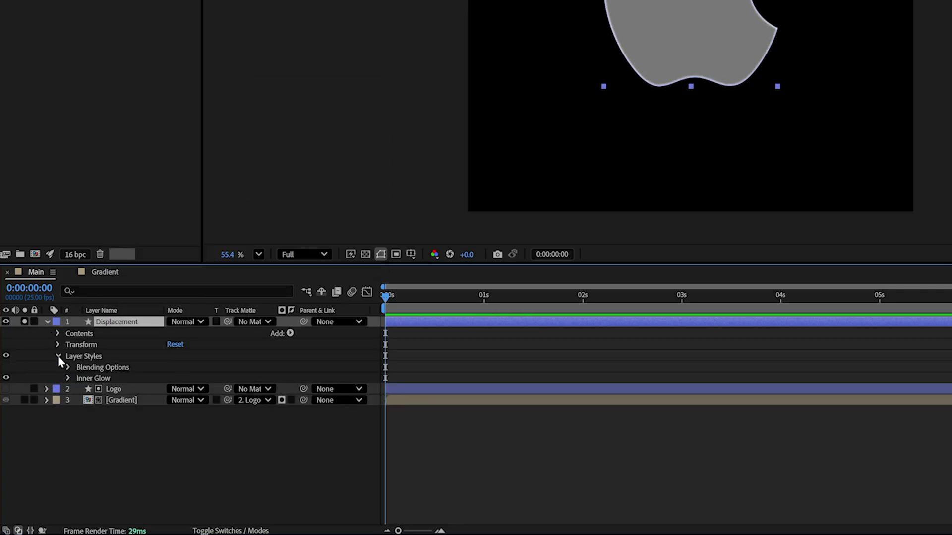
{"action": "left_click", "coordinate": [67, 378]}
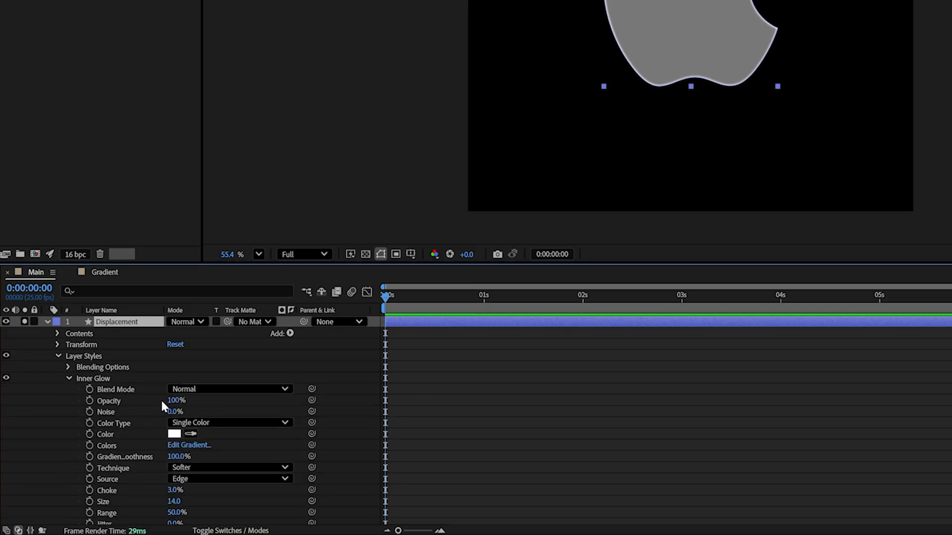
{"action": "scroll", "coordinate": [222, 416], "scroll_direction": "down", "scroll_amount": 1}
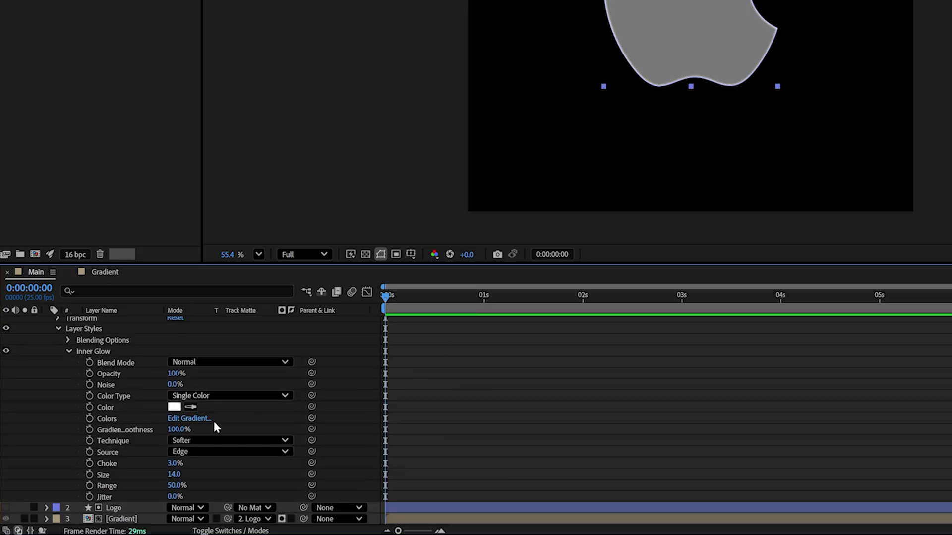
{"action": "scroll", "coordinate": [213, 419], "scroll_direction": "up", "scroll_amount": 1}
{"action": "left_click", "coordinate": [127, 390]}
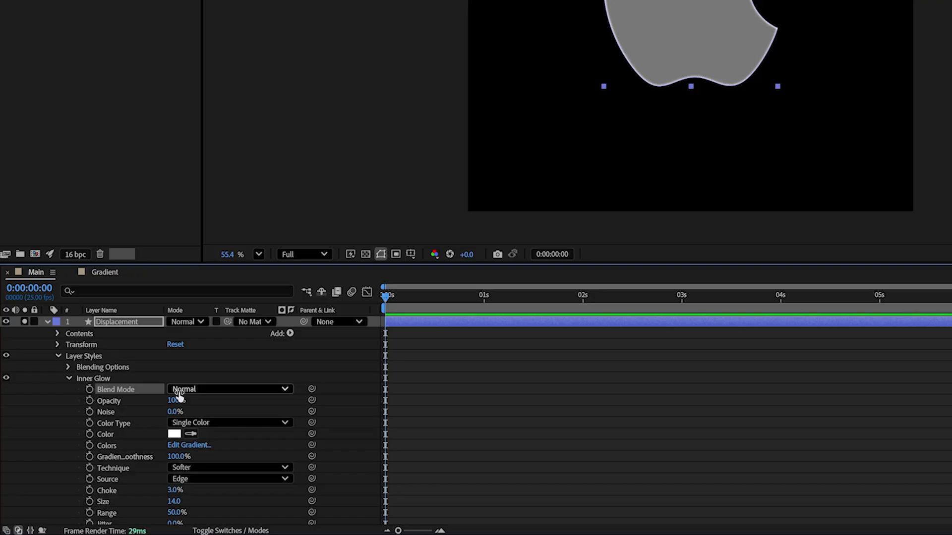
{"action": "left_click", "coordinate": [202, 391]}
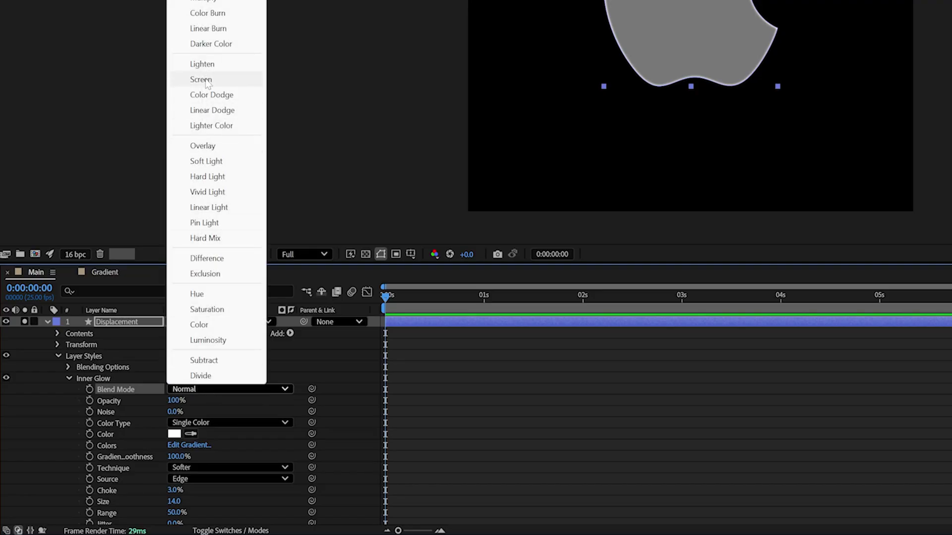
{"action": "left_click", "coordinate": [567, 421]}
Widen the Inner Glow size to 134.
{"action": "scroll", "coordinate": [236, 428], "scroll_direction": "down", "scroll_amount": 1}
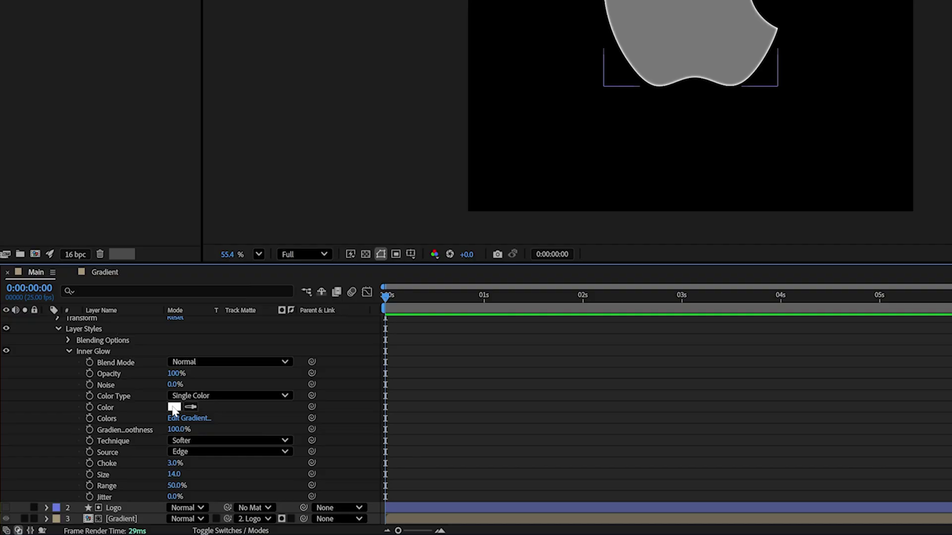
{"action": "left_click_drag", "start_coordinate": [174, 474], "coordinate": [239, 471]}
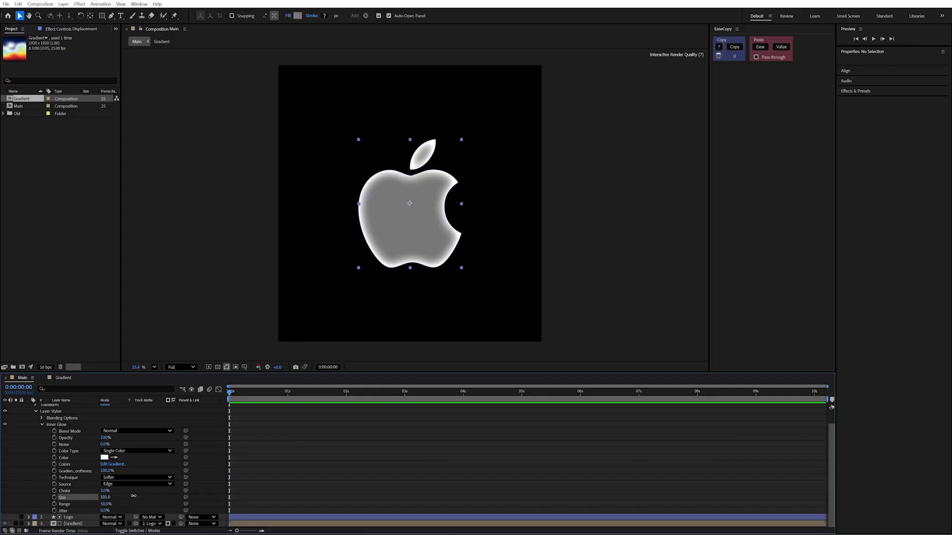
{"action": "left_click_drag", "start_coordinate": [144, 494], "coordinate": [160, 495]}
{"action": "scroll", "coordinate": [125, 480], "scroll_direction": "up", "scroll_amount": 2}
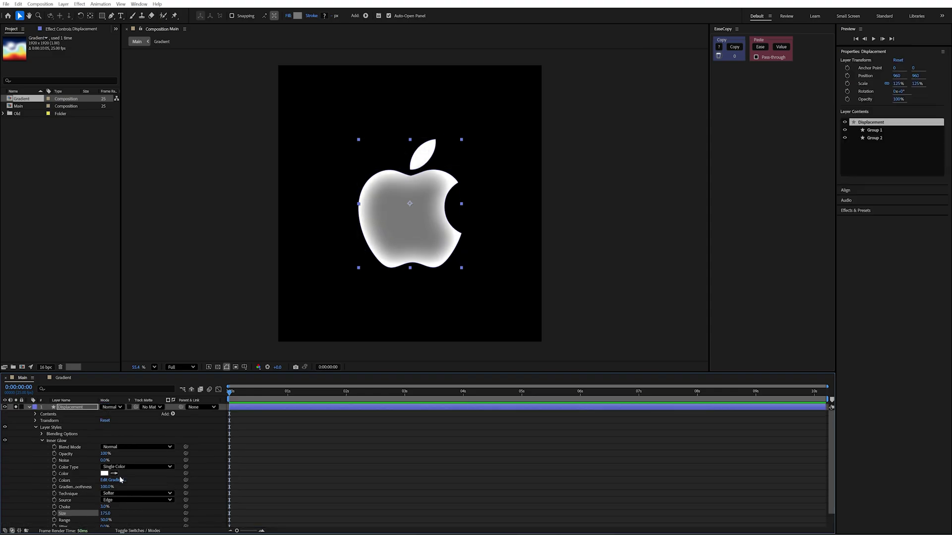
{"action": "left_click", "coordinate": [83, 410]}
Hide the Displacement layer and apply Time Displacement to the Gradient layer.
{"action": "left_click", "coordinate": [30, 407]}
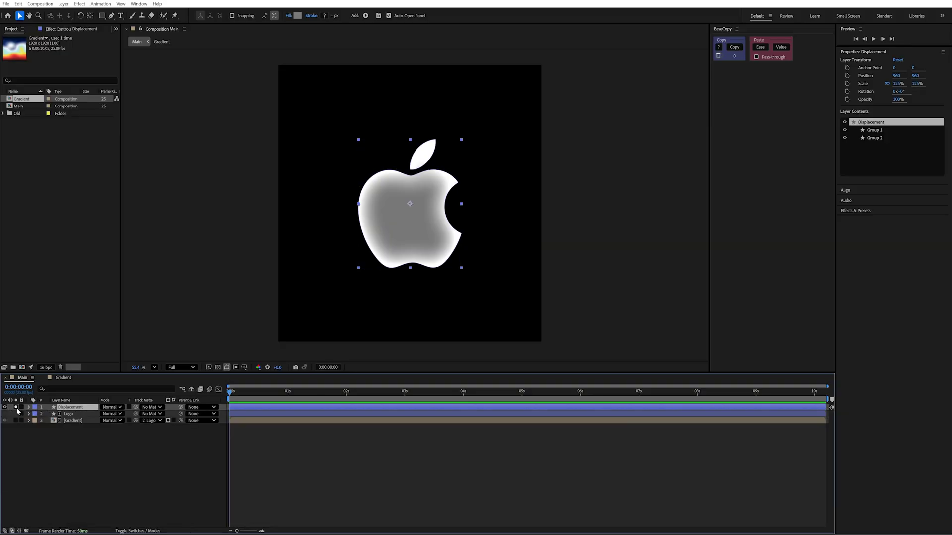
{"action": "left_click", "coordinate": [6, 407]}
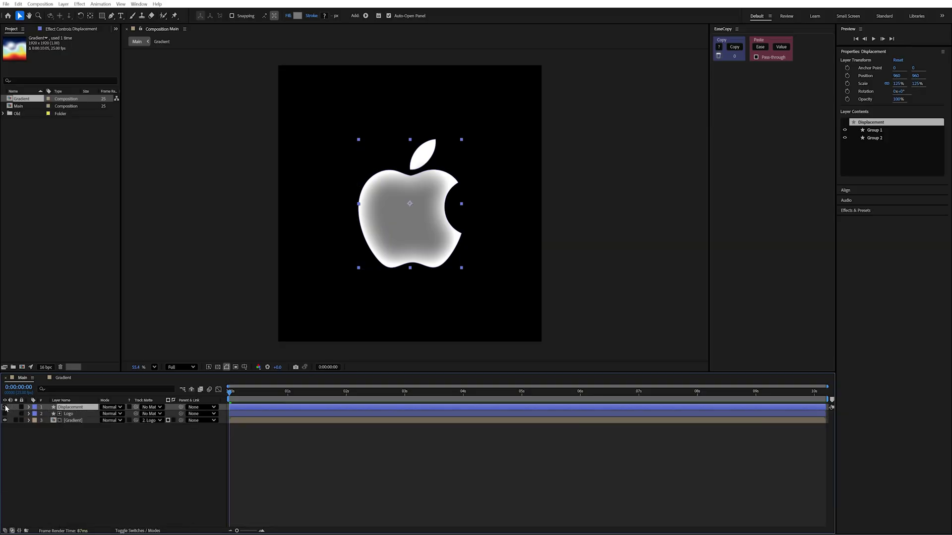
{"action": "left_click", "coordinate": [6, 408]}
{"action": "left_click", "coordinate": [80, 421]}
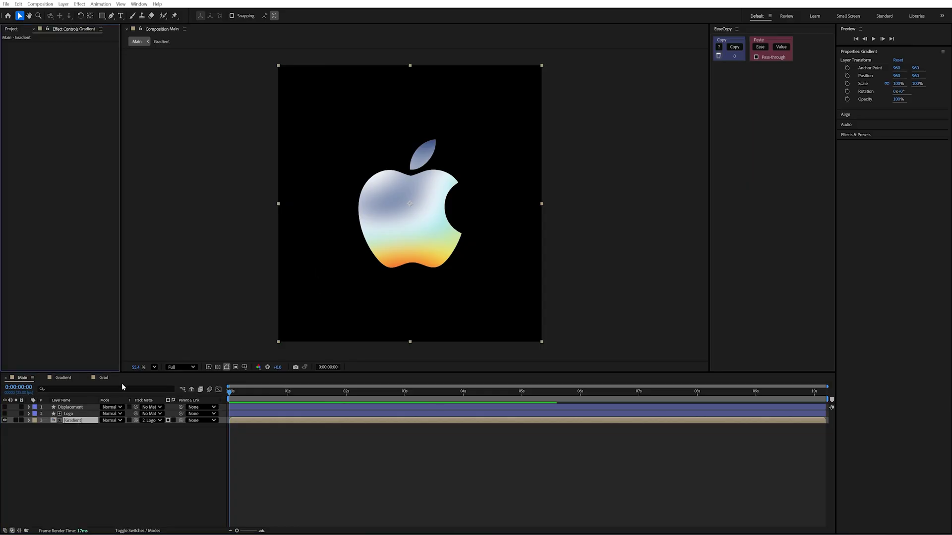
{"action": "key", "text": "ctrl+space"}
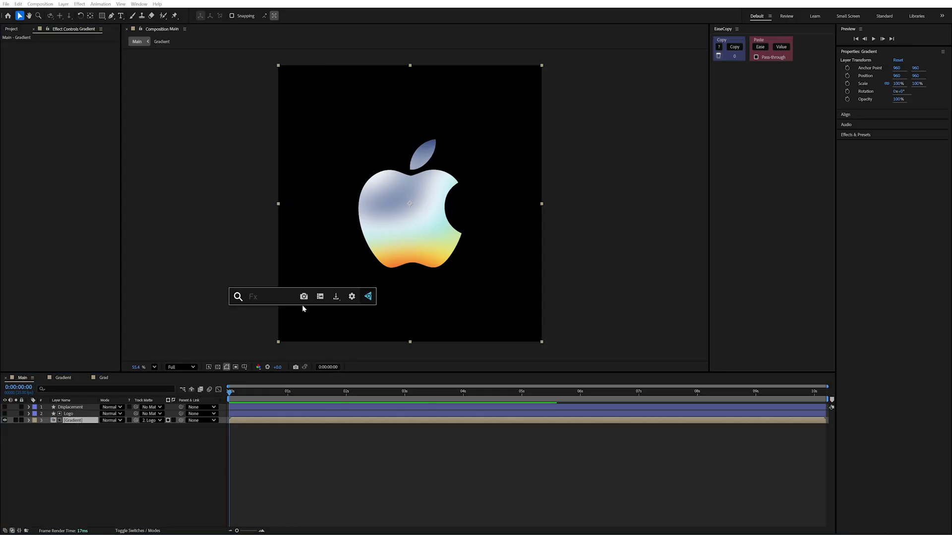
{"action": "type", "text": "time d"}
{"action": "key", "text": "Down"}
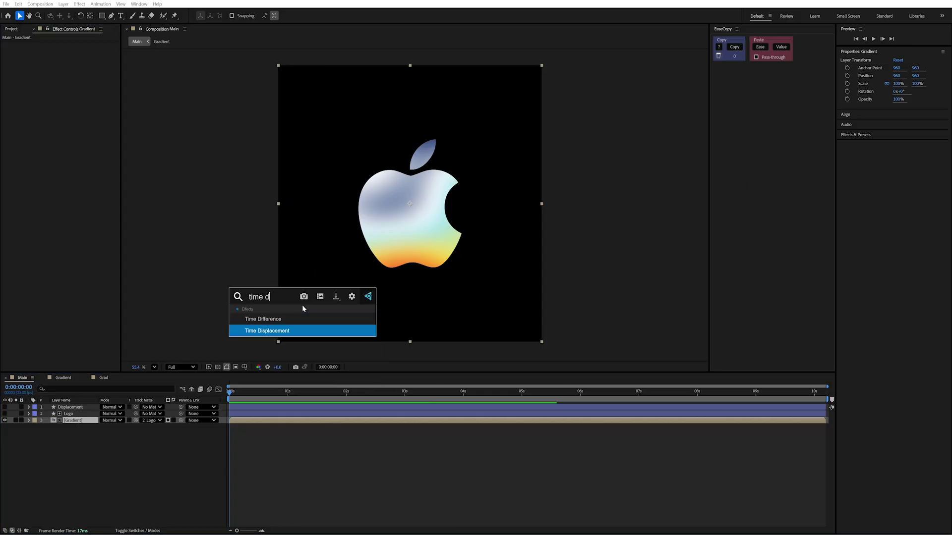
{"action": "key", "text": "Return"}
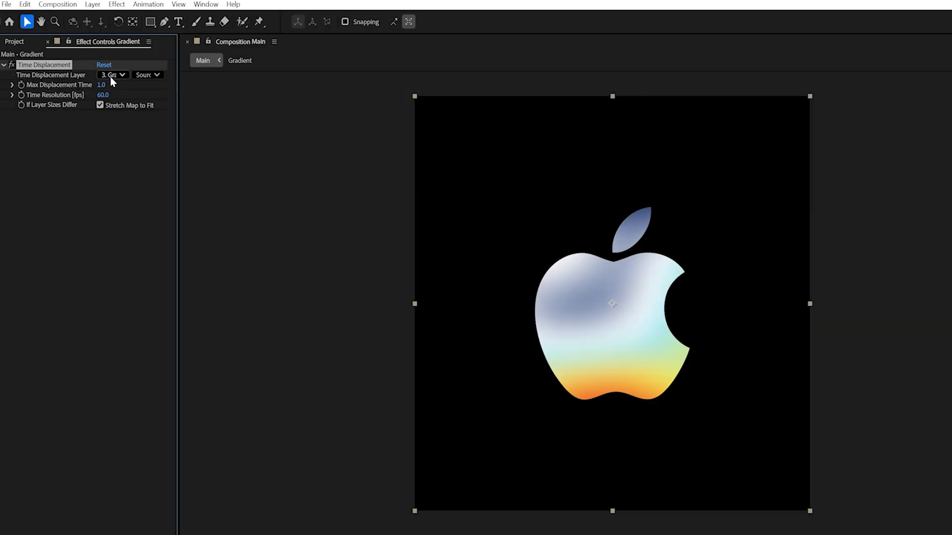
Use the Displacement layer with Effects & Masks as the time map, then preview.
{"action": "left_click", "coordinate": [113, 75]}
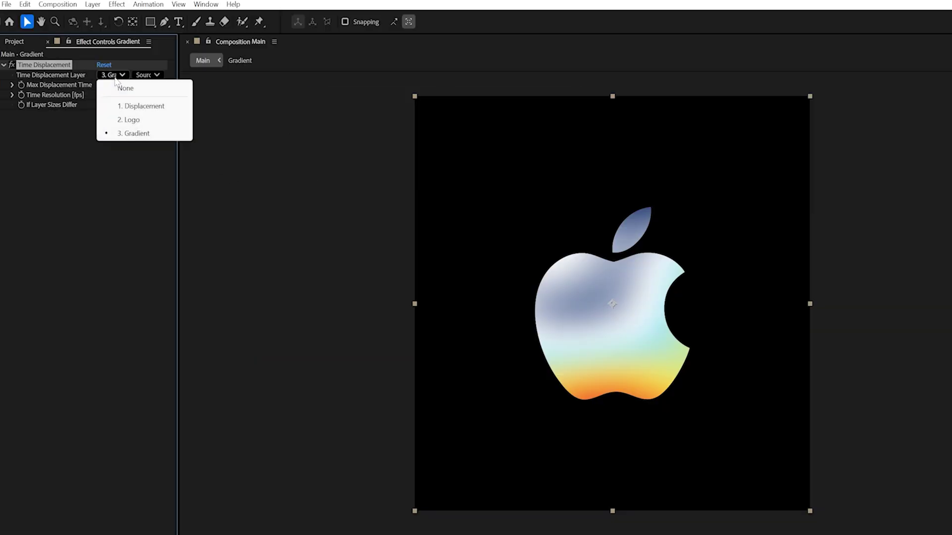
{"action": "left_click", "coordinate": [156, 106]}
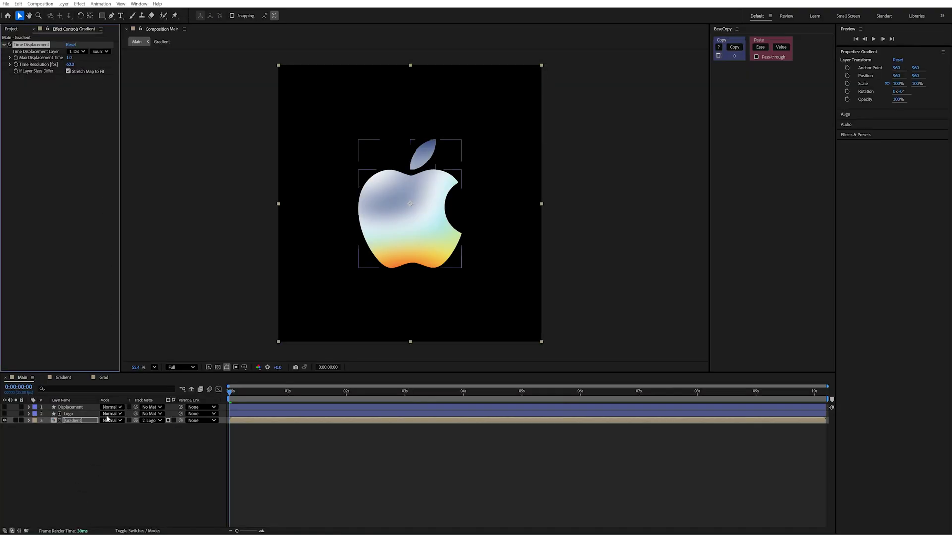
{"action": "left_click", "coordinate": [73, 407]}
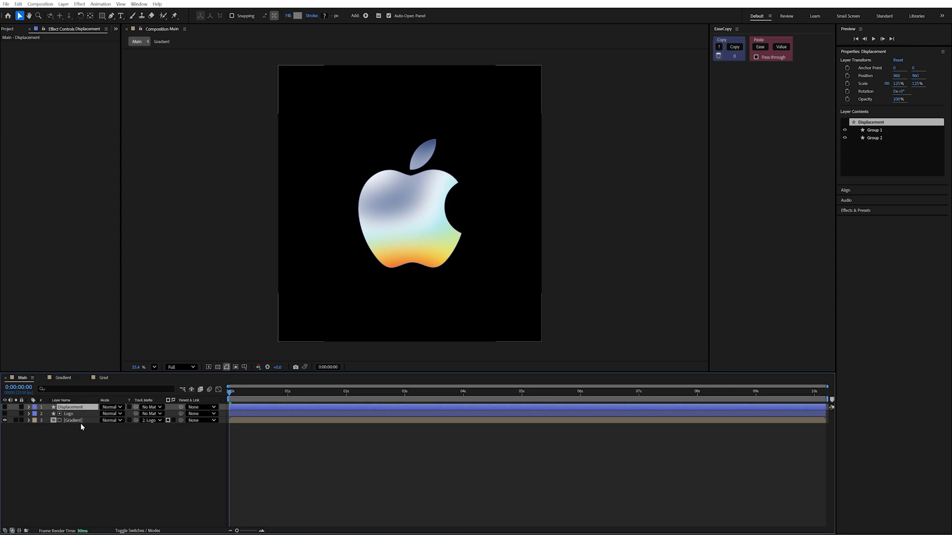
{"action": "left_click", "coordinate": [80, 421]}
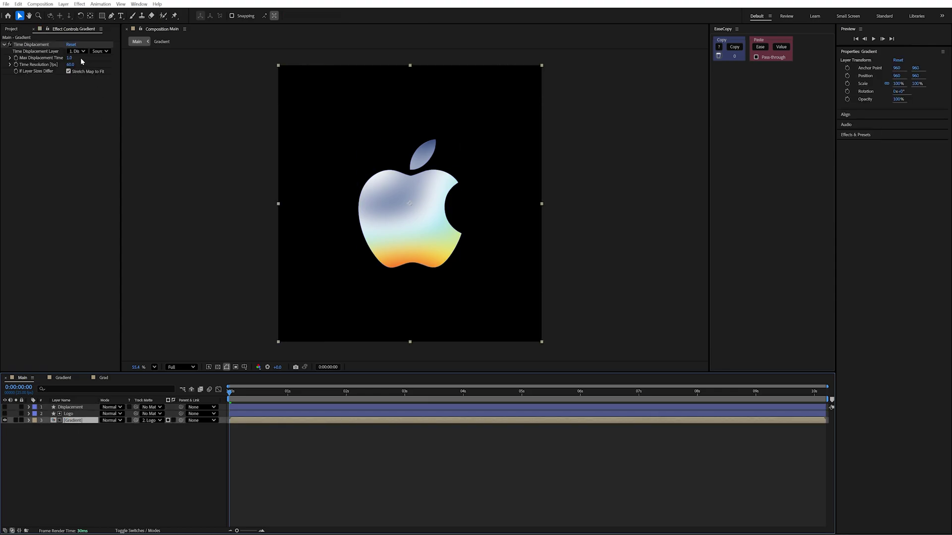
{"action": "left_click", "coordinate": [105, 51]}
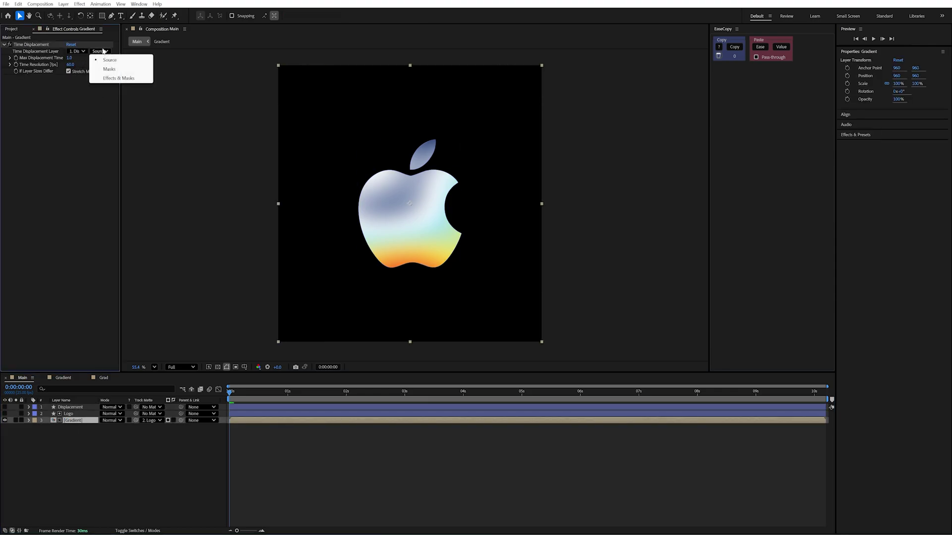
{"action": "left_click", "coordinate": [119, 78]}
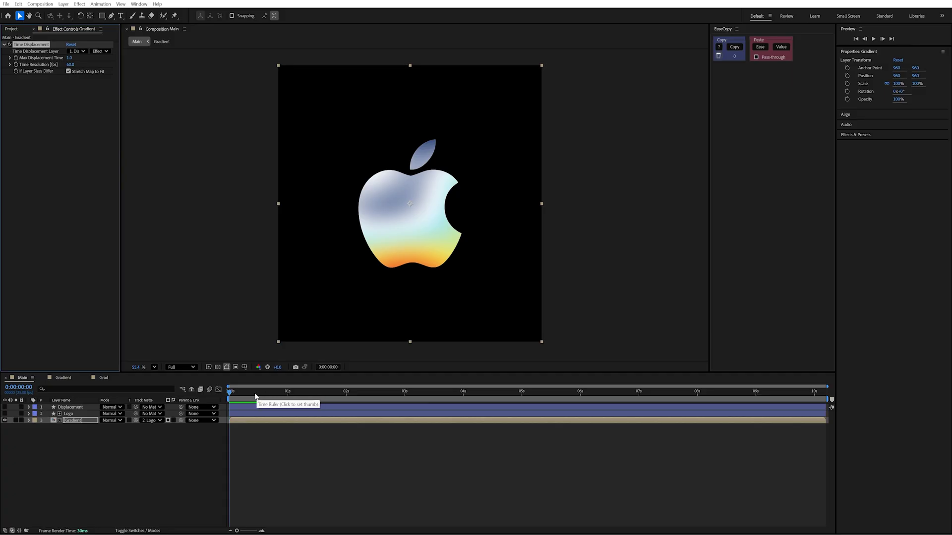
{"action": "key", "text": "space"}
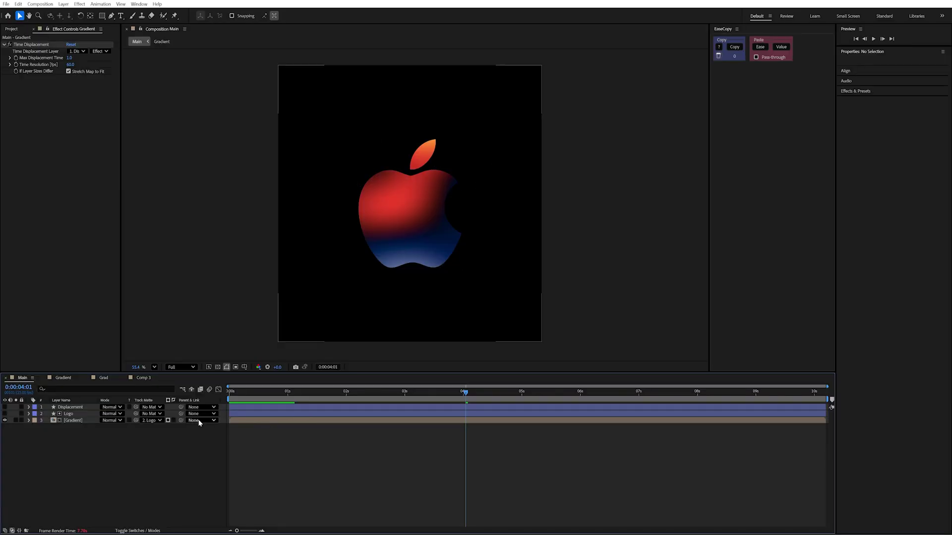
Change the Displacement shape's fill to dark grey 464141.
{"action": "left_click", "coordinate": [9, 45]}
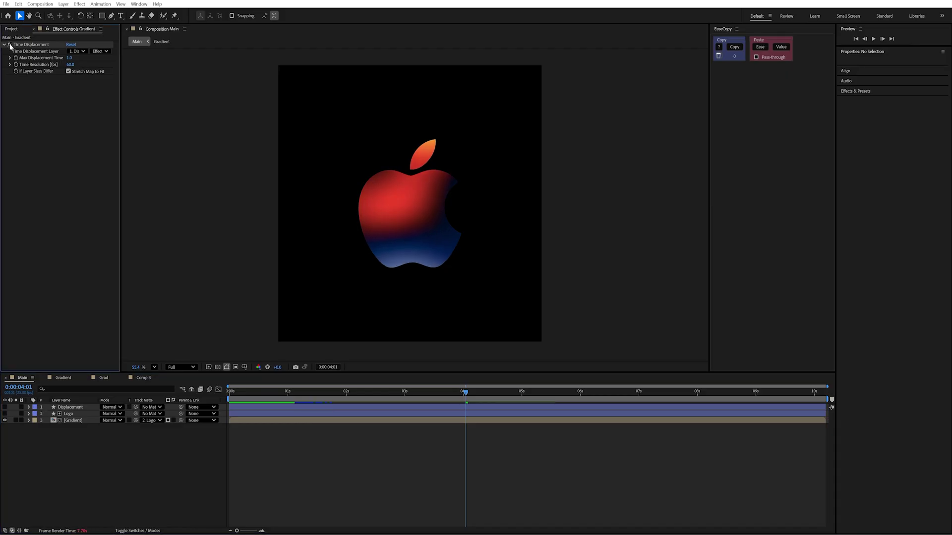
{"action": "left_click", "coordinate": [76, 410]}
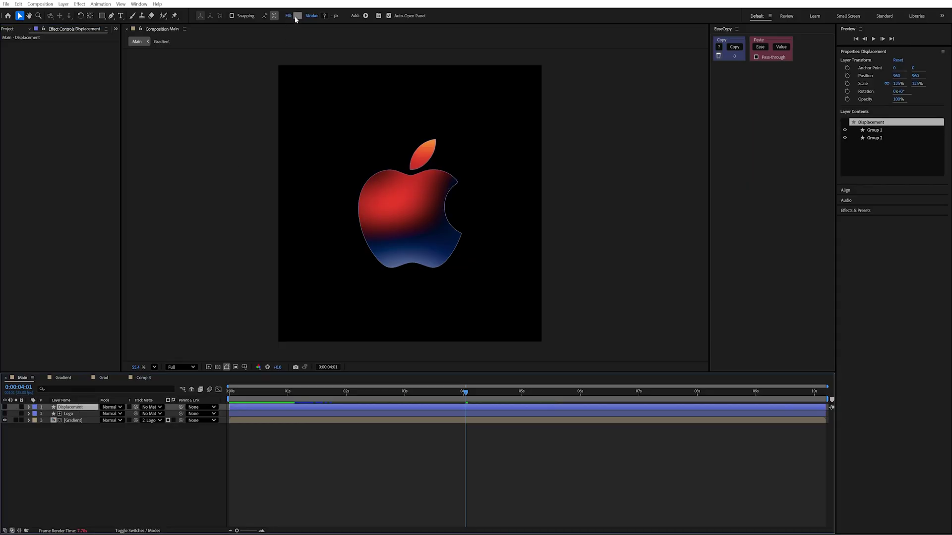
{"action": "left_click", "coordinate": [298, 15]}
{"action": "left_click", "coordinate": [396, 290]}
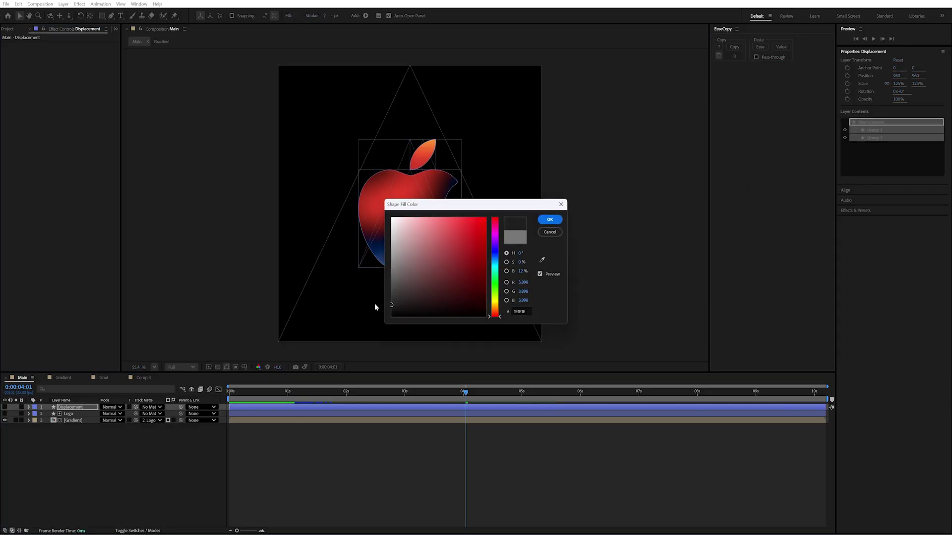
{"action": "key", "text": "Return"}
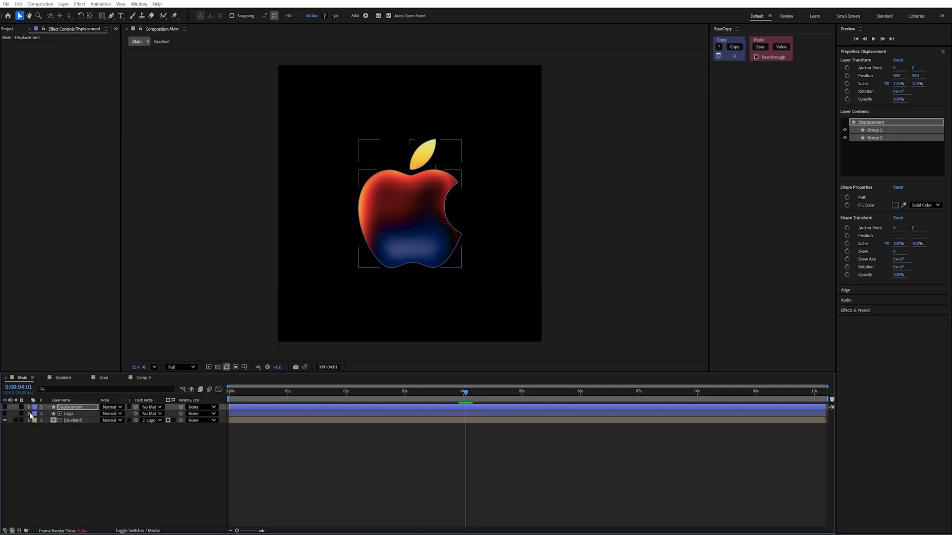
Briefly solo the Displacement layer, then toggle Time Displacement off and on to compare.
{"action": "left_click", "coordinate": [5, 407]}
{"action": "left_click", "coordinate": [16, 407]}
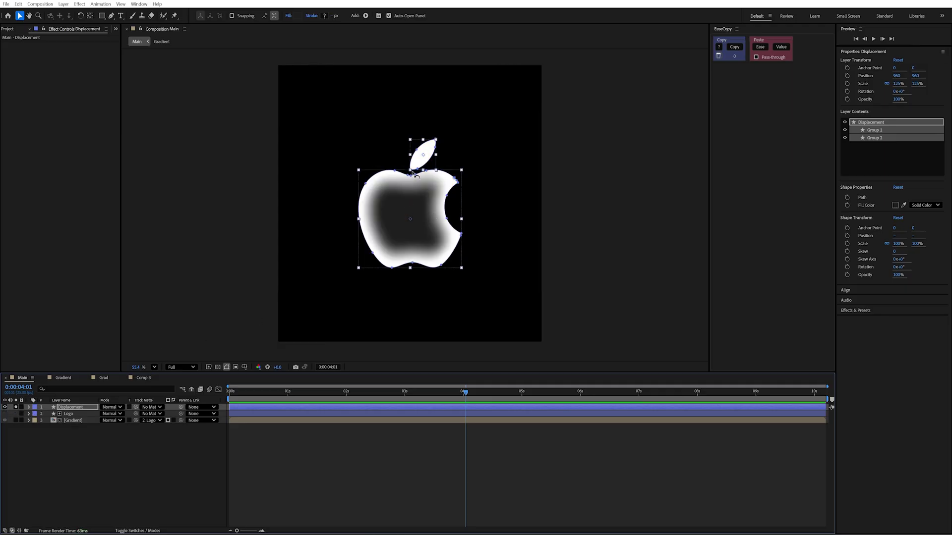
{"action": "left_click", "coordinate": [16, 407]}
{"action": "left_click", "coordinate": [5, 407]}
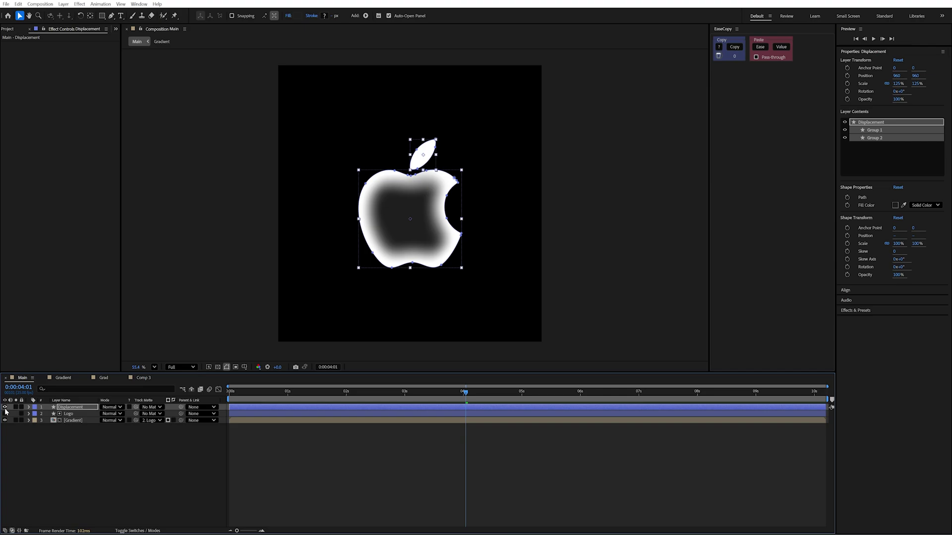
{"action": "left_click", "coordinate": [64, 421]}
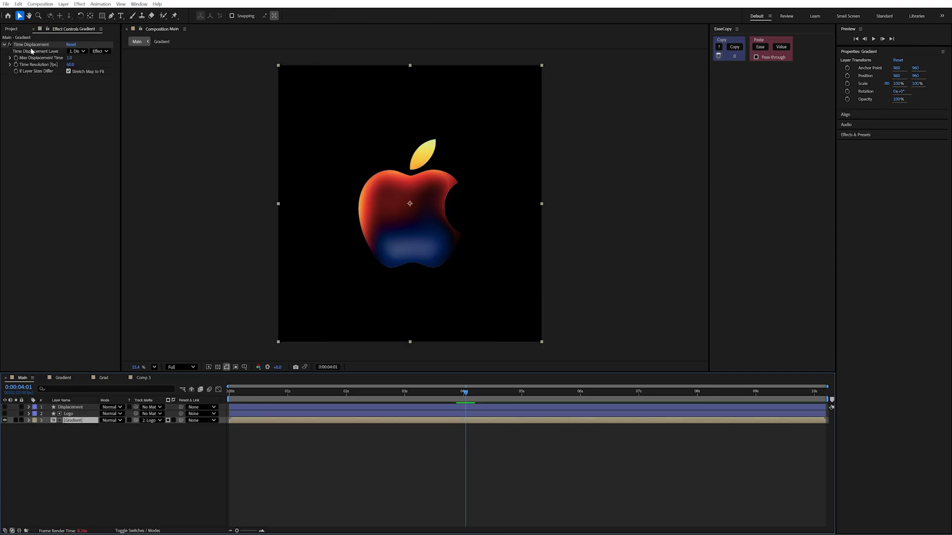
{"action": "left_click", "coordinate": [10, 45]}
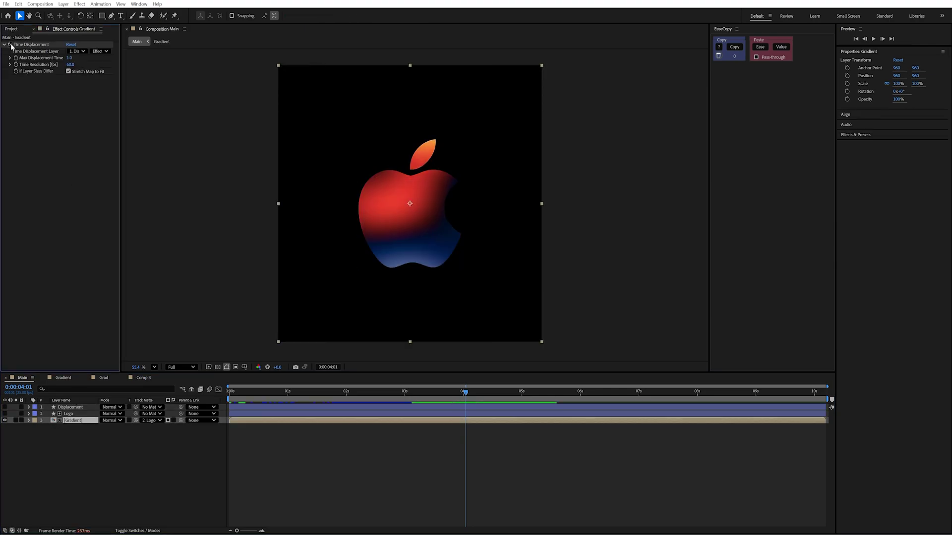
{"action": "left_click", "coordinate": [10, 44]}
{"action": "left_click", "coordinate": [10, 44]}
{"action": "left_click", "coordinate": [10, 44]}
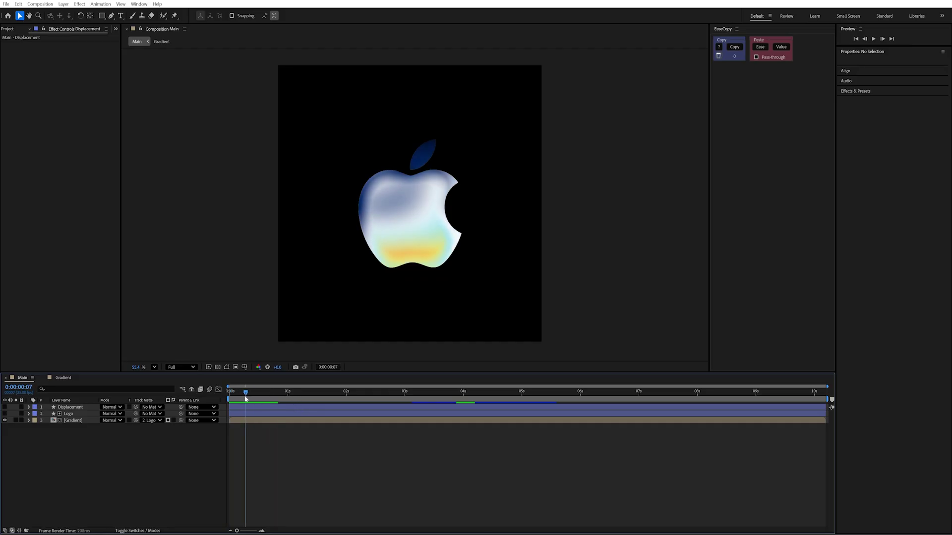
Inspect the Displacement layer's modified properties and scrub the time to 0:00:03:14.
{"action": "key", "text": "space"}
{"action": "left_click", "coordinate": [82, 409]}
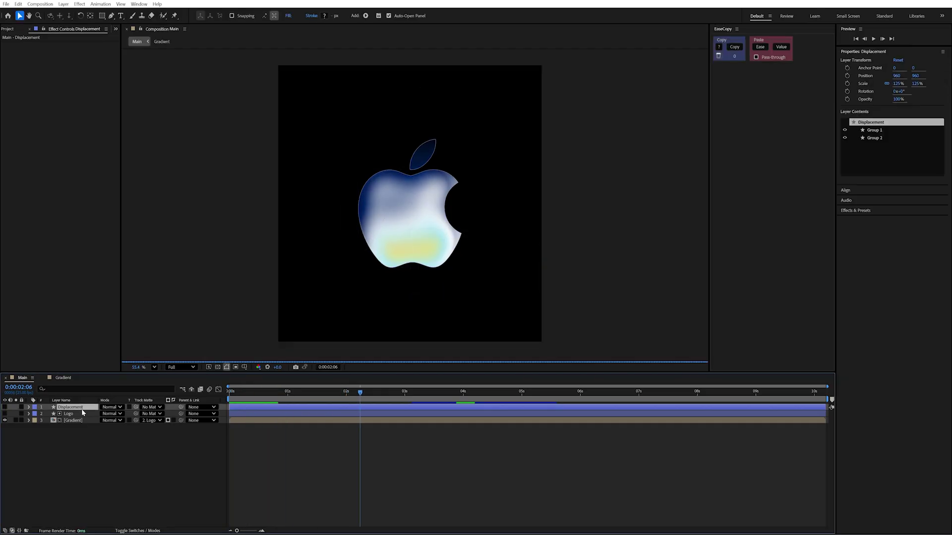
{"action": "key", "text": "u"}
{"action": "key", "text": "u"}
{"action": "scroll", "coordinate": [98, 468], "scroll_direction": "down", "scroll_amount": 5}
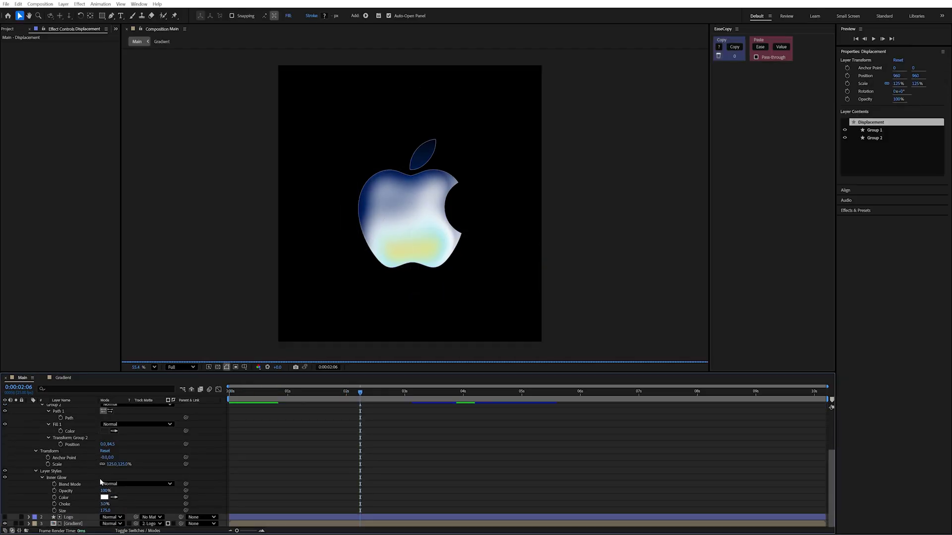
{"action": "key", "text": "u"}
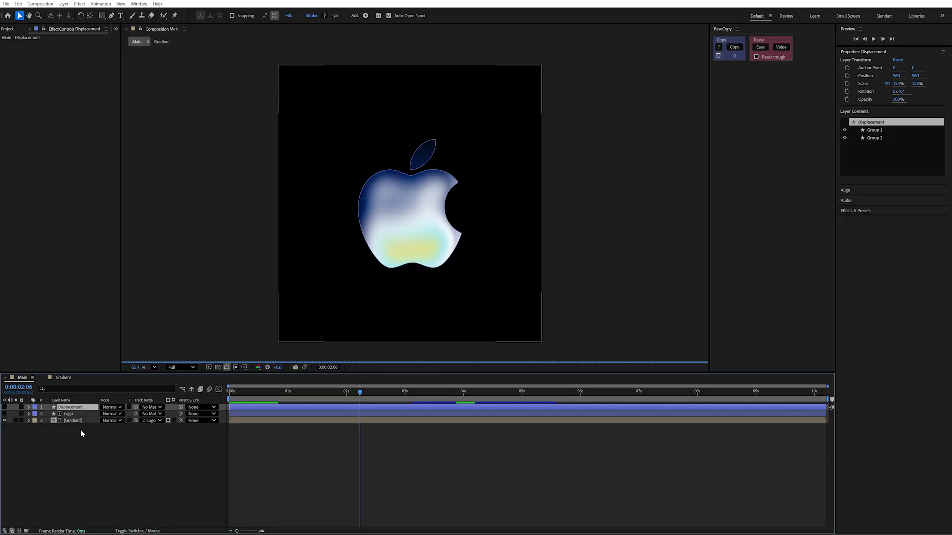
{"action": "left_click", "coordinate": [79, 430]}
{"action": "left_click", "coordinate": [74, 406]}
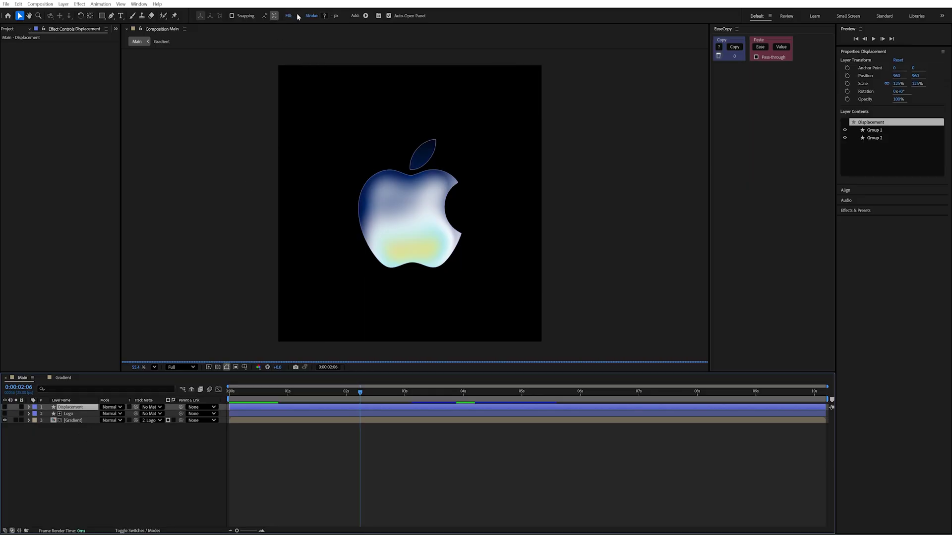
{"action": "left_click", "coordinate": [462, 392]}
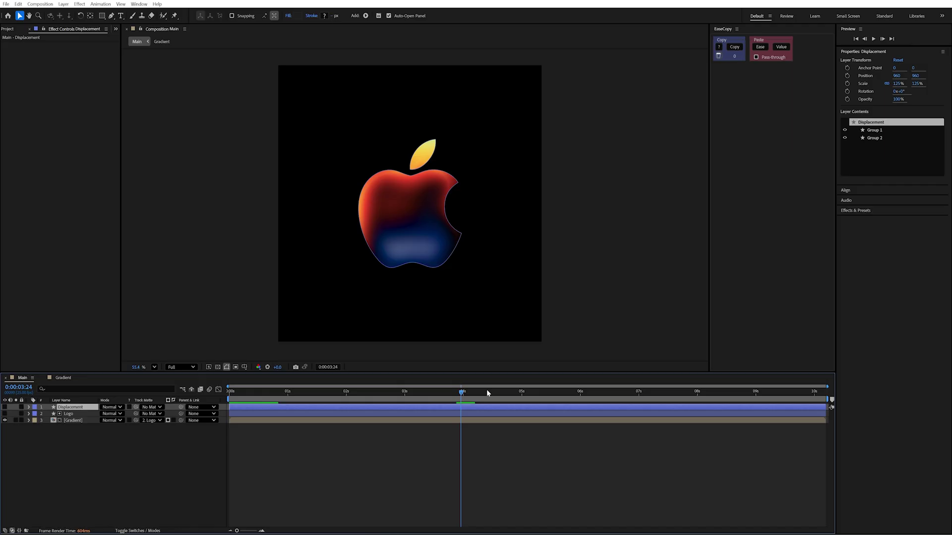
{"action": "left_click_drag", "start_coordinate": [486, 391], "coordinate": [438, 392]}
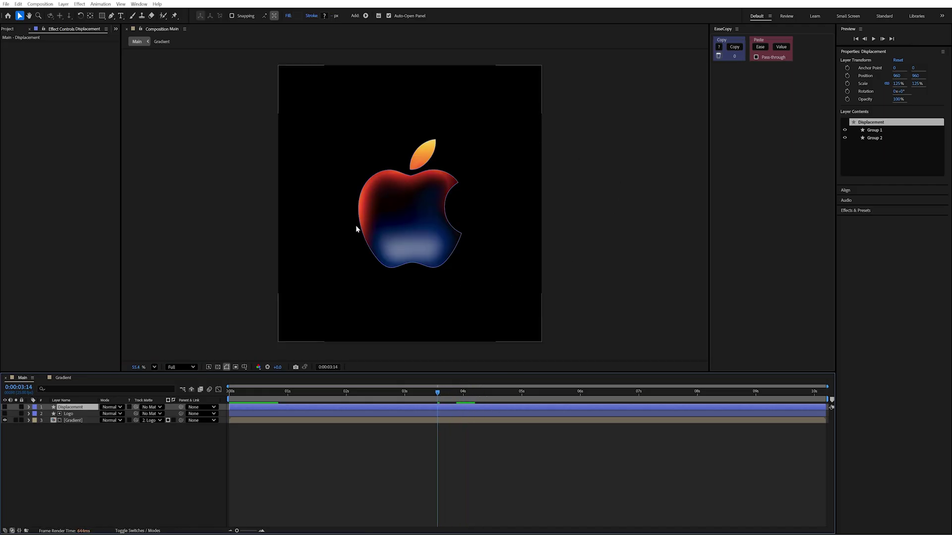
{"action": "left_click", "coordinate": [192, 292]}
{"action": "key", "text": "shift+slash"}
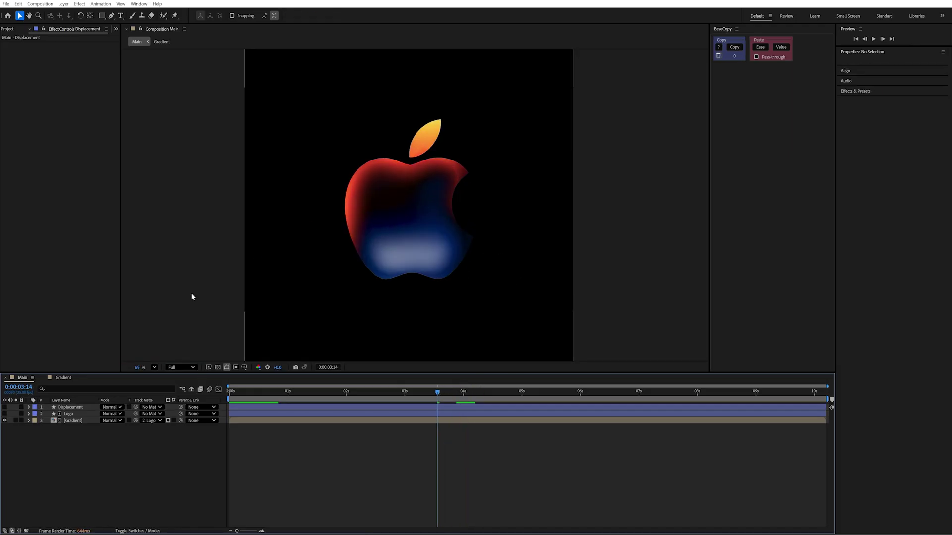
Apply CC Glass to the Logo layer.
{"action": "left_click", "coordinate": [69, 414]}
{"action": "key", "text": "ctrl+space"}
{"action": "type", "text": "c"}
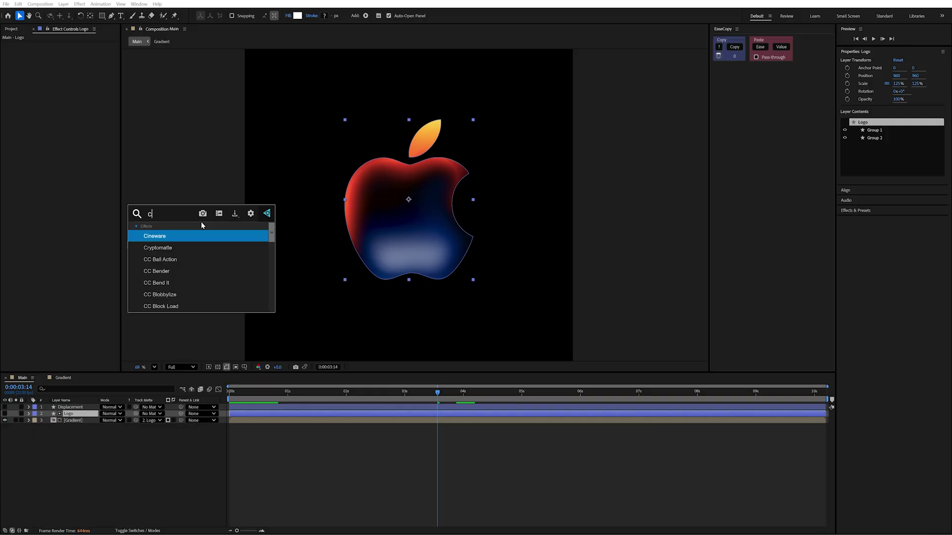
{"action": "type", "text": "c glass"}
{"action": "key", "text": "Return"}
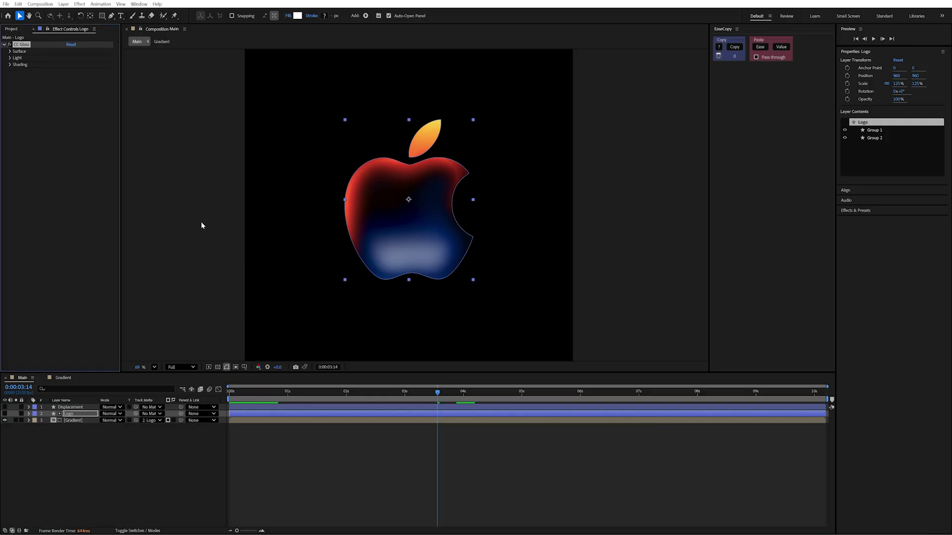
Set the CC Glass bump map to the Displacement layer, Effects & Masks, property Alpha.
{"action": "left_click", "coordinate": [9, 51]}
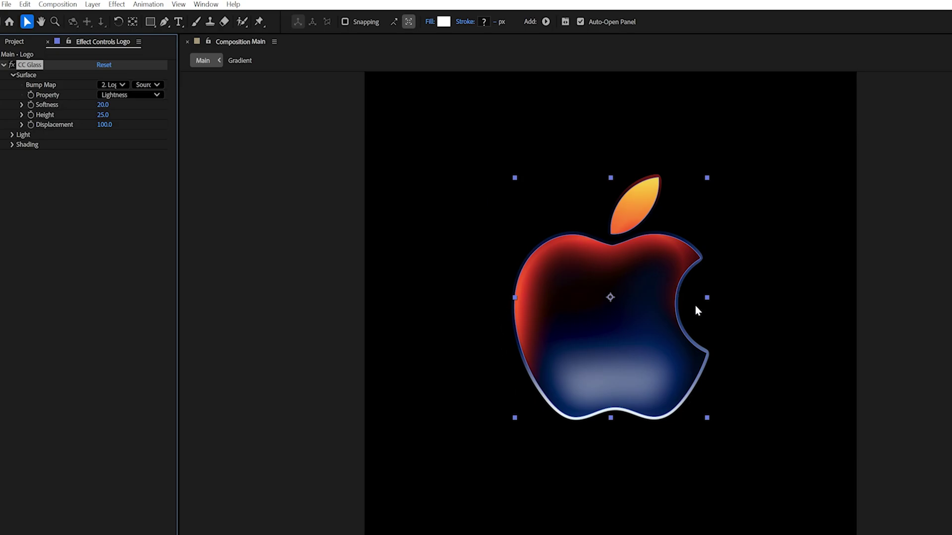
{"action": "scroll", "coordinate": [697, 312], "scroll_direction": "up", "scroll_amount": 2}
{"action": "scroll", "coordinate": [703, 336], "scroll_direction": "down", "scroll_amount": 1}
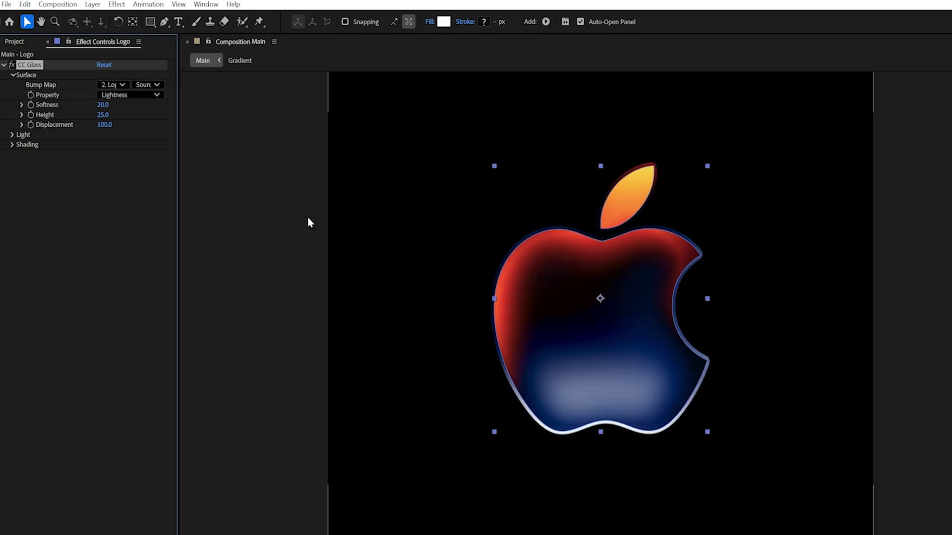
{"action": "left_click", "coordinate": [113, 85]}
{"action": "left_click", "coordinate": [128, 116]}
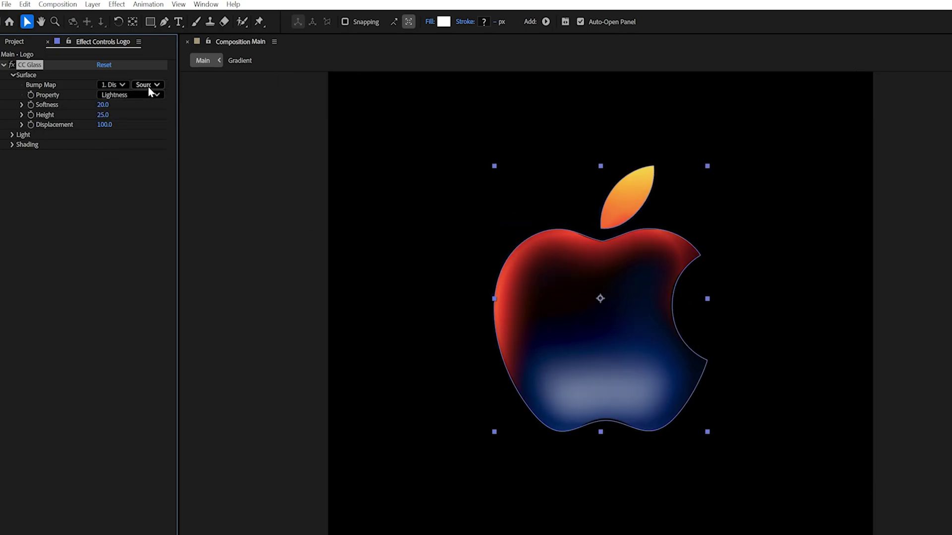
{"action": "left_click", "coordinate": [149, 86]}
{"action": "left_click", "coordinate": [154, 125]}
{"action": "left_click", "coordinate": [110, 95]}
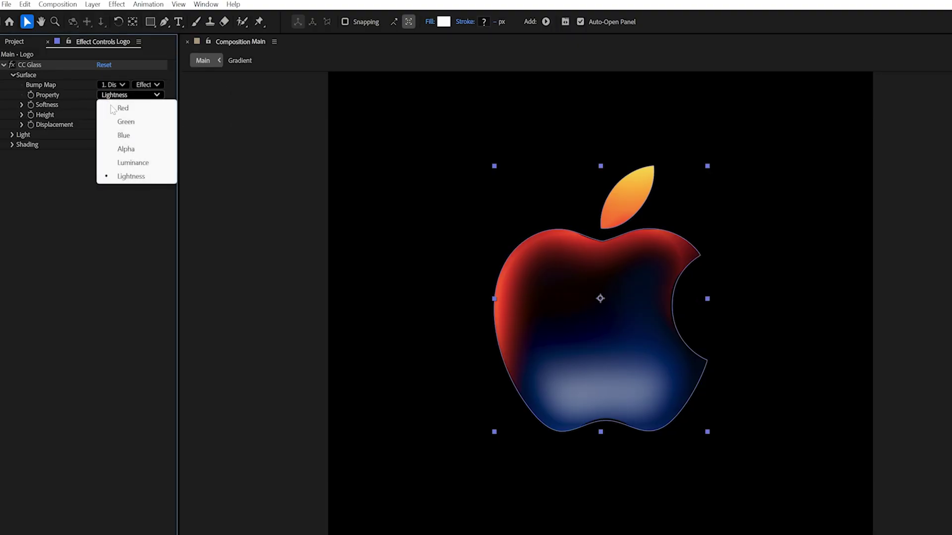
{"action": "left_click", "coordinate": [131, 149]}
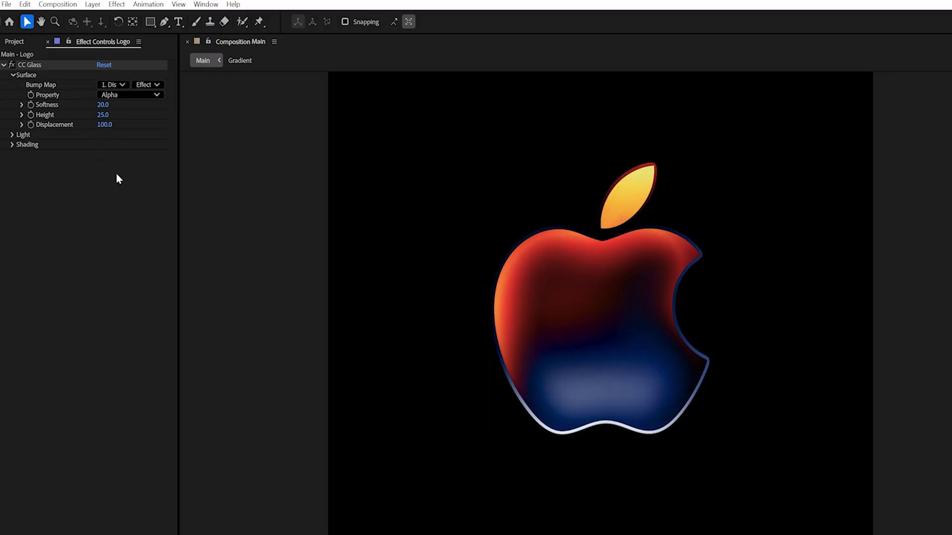
Set the CC Glass Height to 20 and Softness to 6.
{"action": "left_click", "coordinate": [105, 105]}
{"action": "type", "text": "10"}
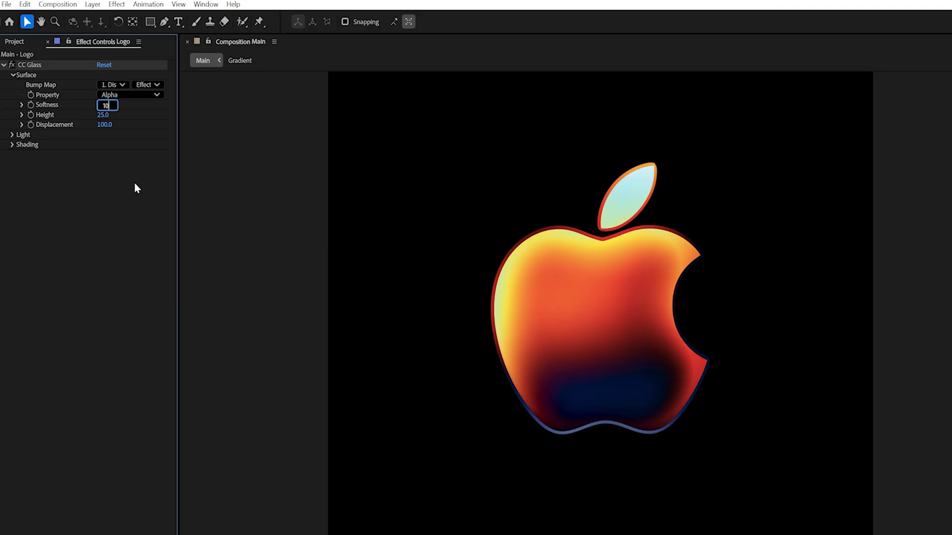
{"action": "key", "text": "Return"}
{"action": "key", "text": "ctrl+shift+a"}
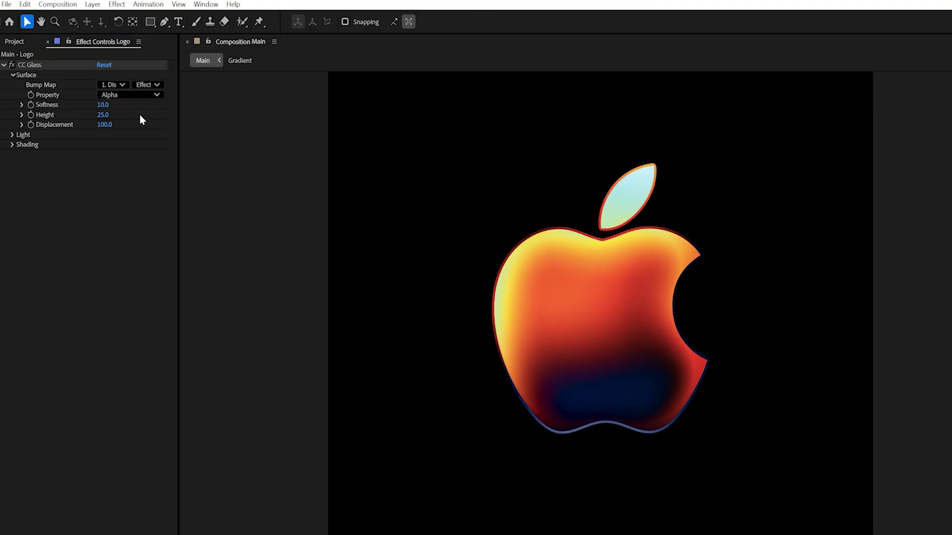
{"action": "key", "text": "ctrl+z"}
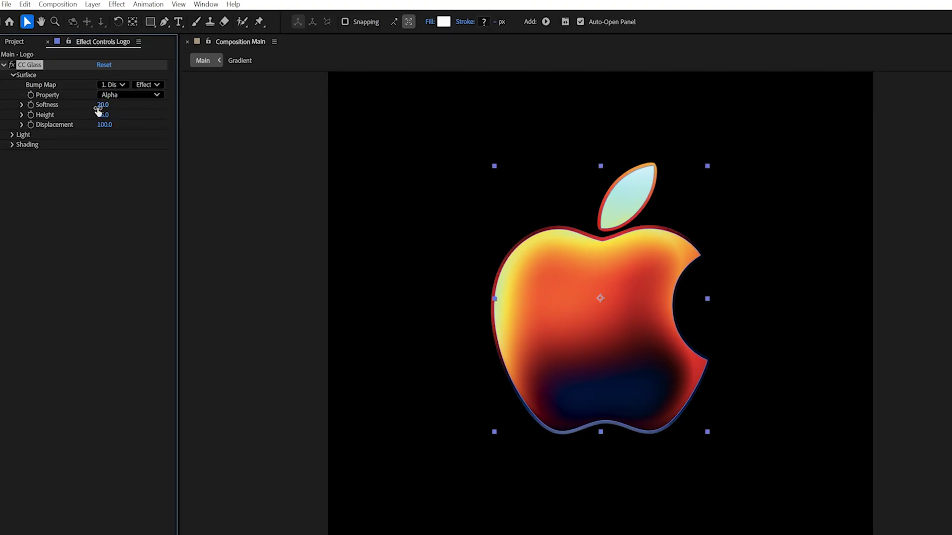
{"action": "left_click", "coordinate": [104, 115]}
{"action": "type", "text": "20"}
{"action": "key", "text": "Return"}
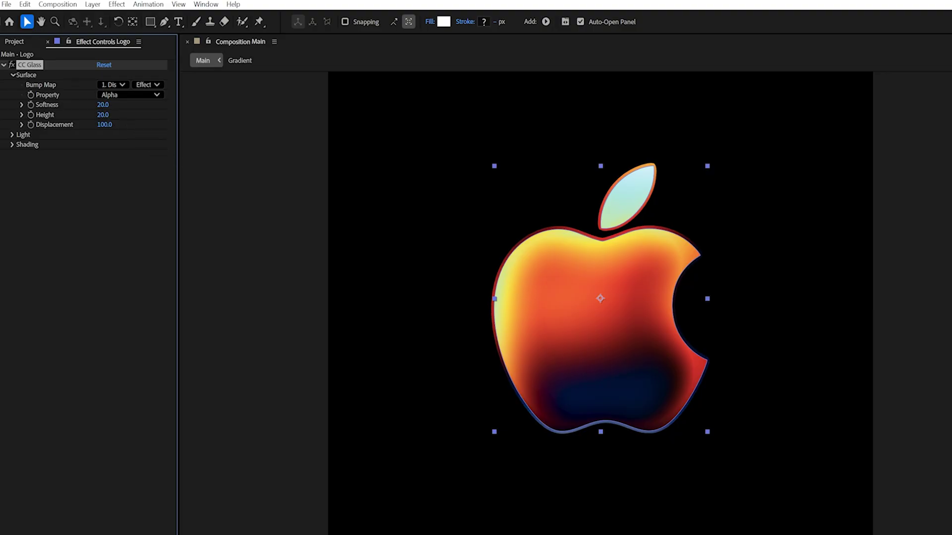
{"action": "key", "text": "ctrl+shift+a"}
{"action": "left_click", "coordinate": [102, 105]}
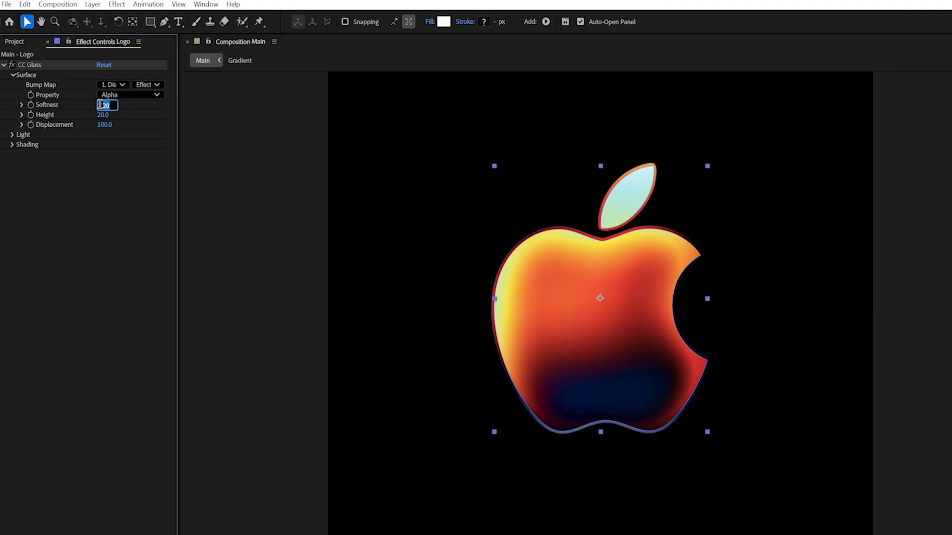
{"action": "type", "text": "6"}
{"action": "key", "text": "Return"}
{"action": "key", "text": "ctrl+shift+a"}
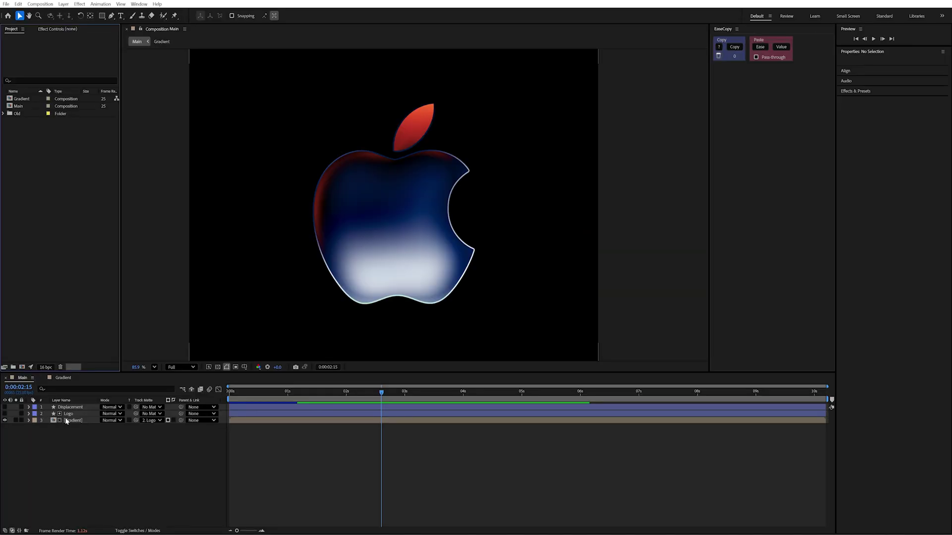
Apply Gaussian Blur to the Displacement layer.
{"action": "left_click", "coordinate": [74, 407]}
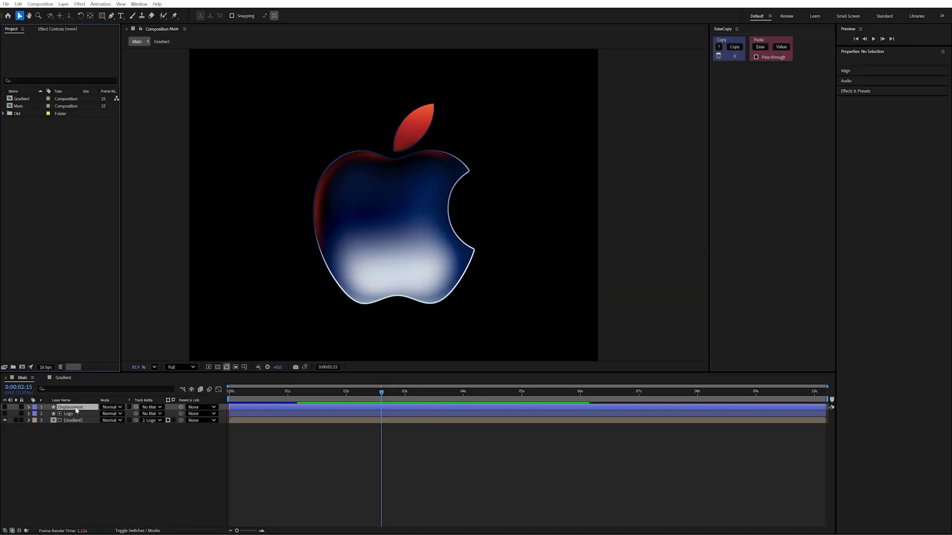
{"action": "key", "text": "ctrl+space"}
{"action": "type", "text": "ga"}
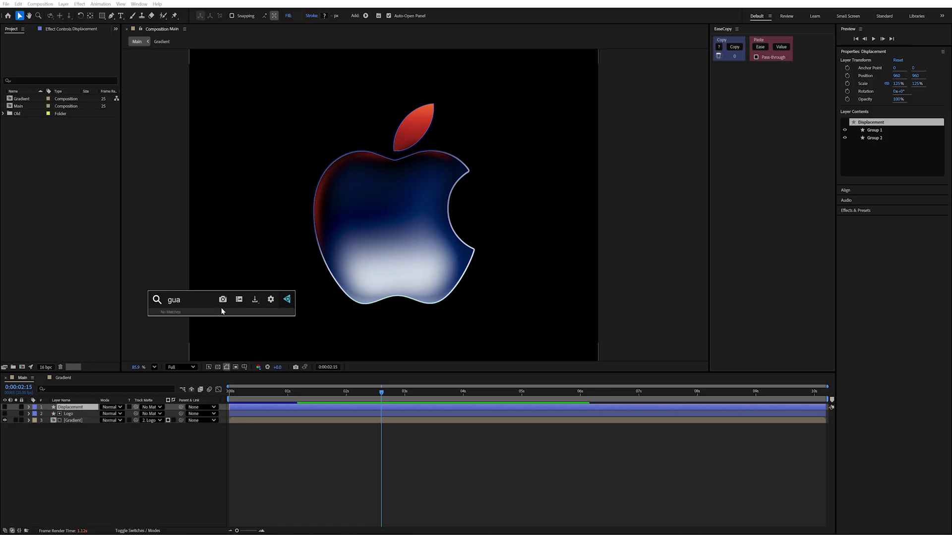
{"action": "key", "text": "Down"}
{"action": "key", "text": "Return"}
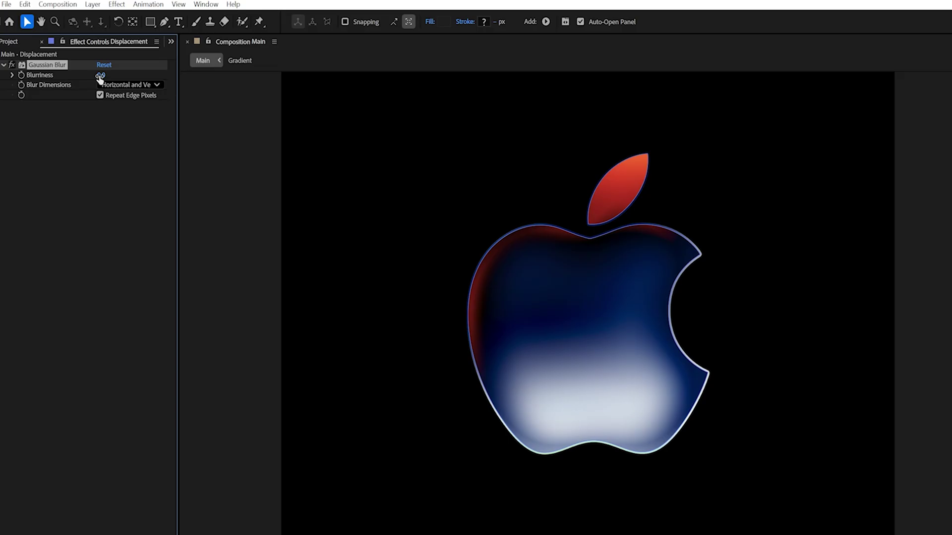
Set the Gaussian Blur's Blurriness to 50.
{"action": "left_click_drag", "start_coordinate": [99, 77], "coordinate": [318, 85]}
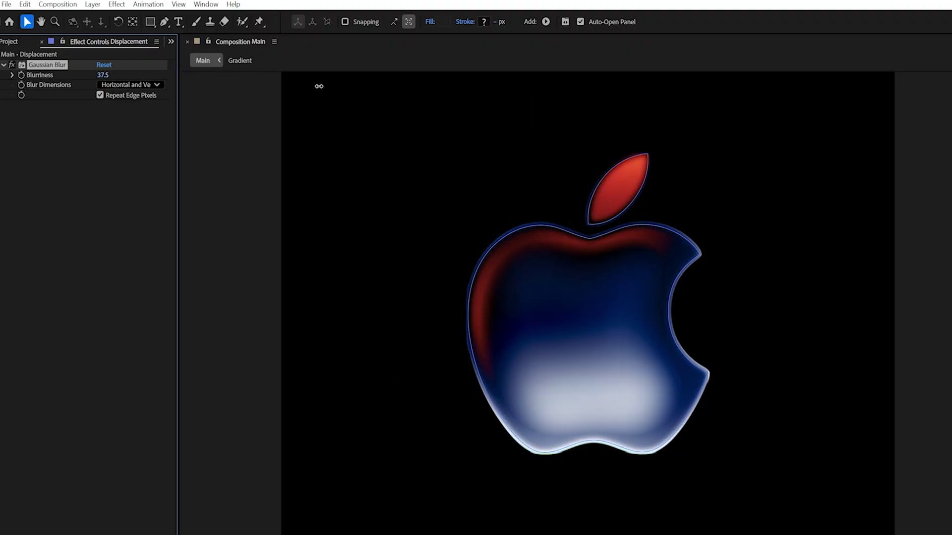
{"action": "left_click", "coordinate": [103, 75]}
{"action": "type", "text": "50"}
{"action": "key", "text": "Return"}
{"action": "left_click", "coordinate": [722, 380]}
{"action": "scroll", "coordinate": [664, 384], "scroll_direction": "up", "scroll_amount": 1}
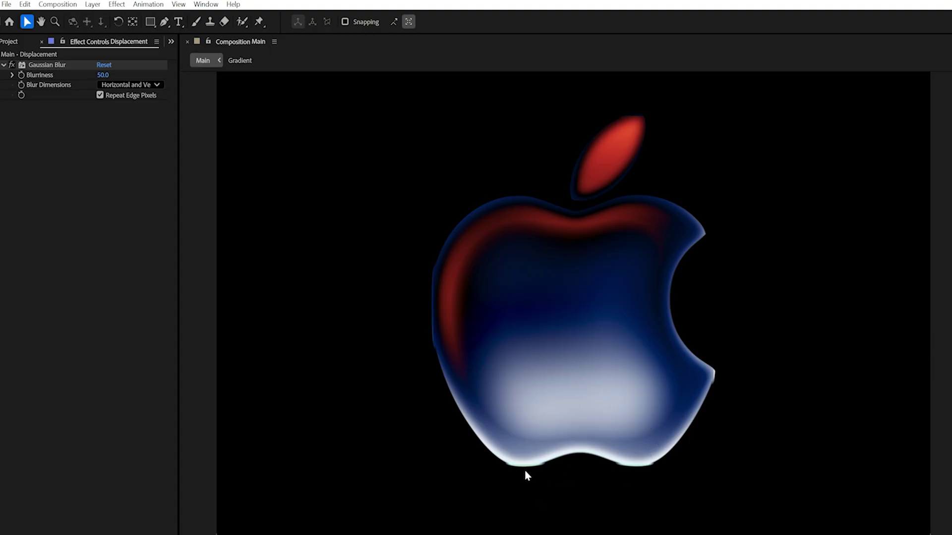
{"action": "scroll", "coordinate": [415, 286], "scroll_direction": "up", "scroll_amount": 1}
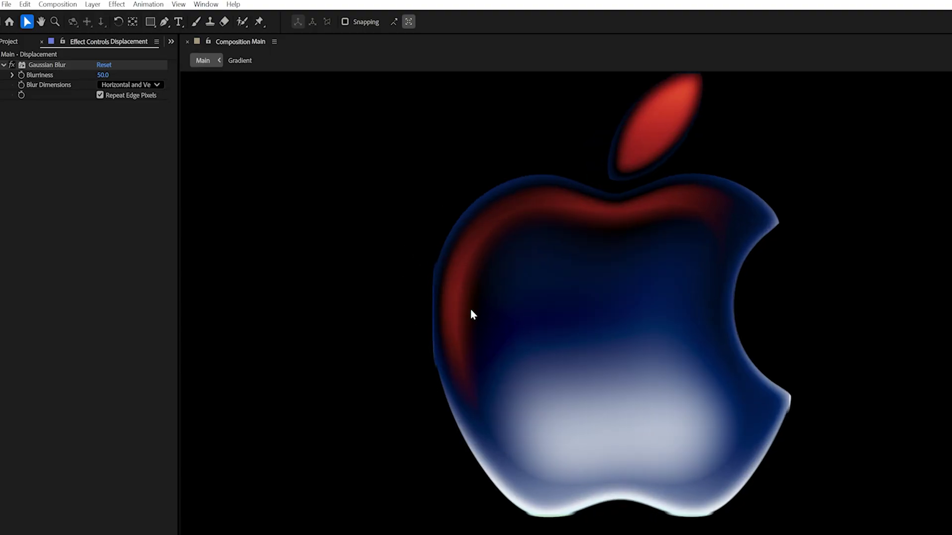
{"action": "scroll", "coordinate": [493, 318], "scroll_direction": "down", "scroll_amount": 1}
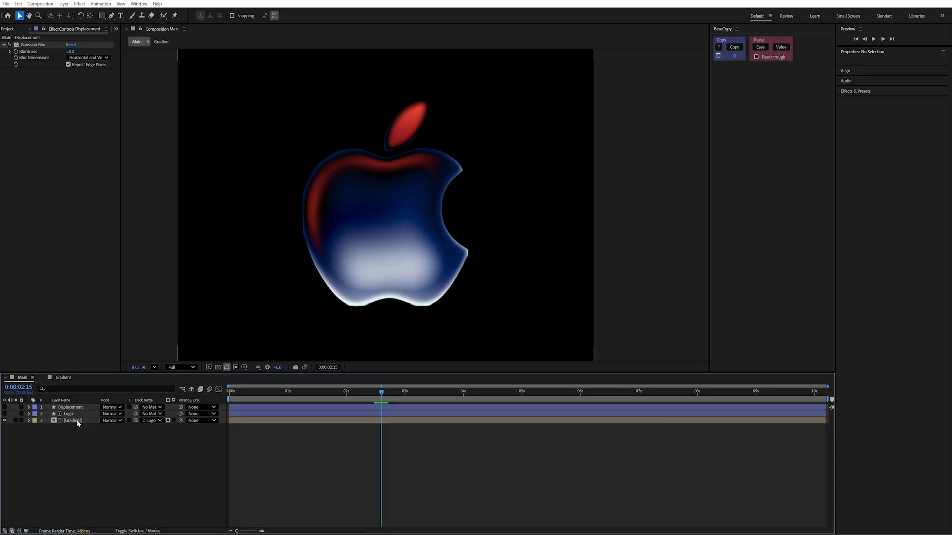
Change the Gradient's Time Displacement Time Resolution from 60 to 120 fps.
{"action": "left_click", "coordinate": [78, 422]}
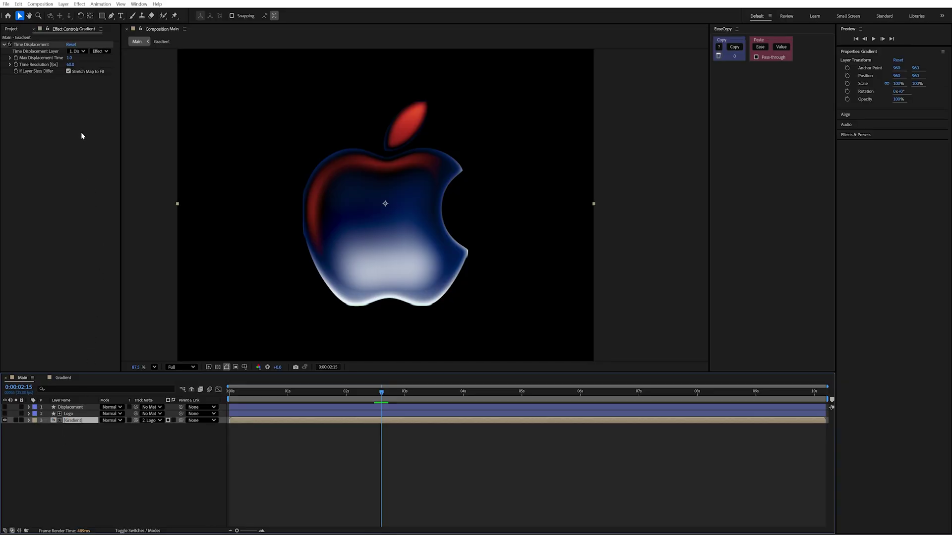
{"action": "left_click", "coordinate": [72, 64]}
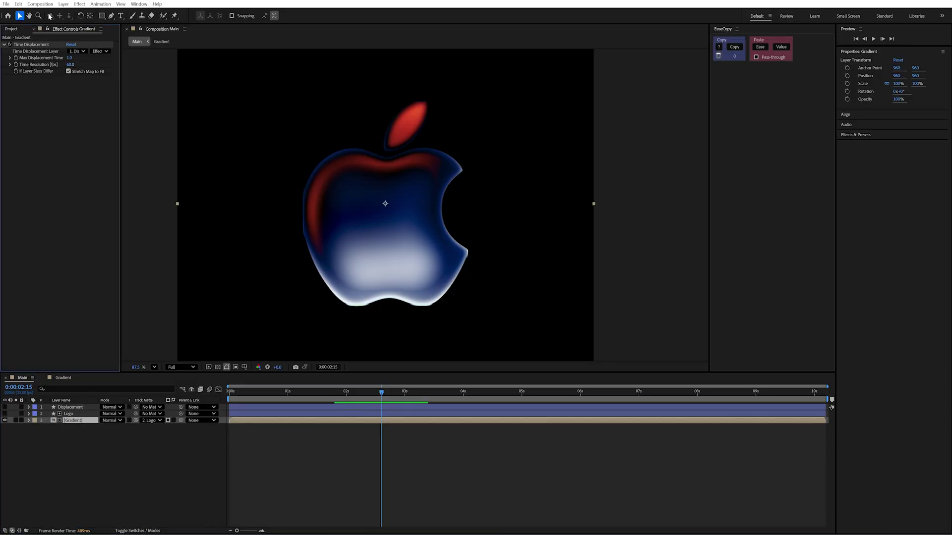
{"action": "left_click", "coordinate": [70, 65]}
{"action": "type", "text": "120"}
{"action": "key", "text": "Return"}
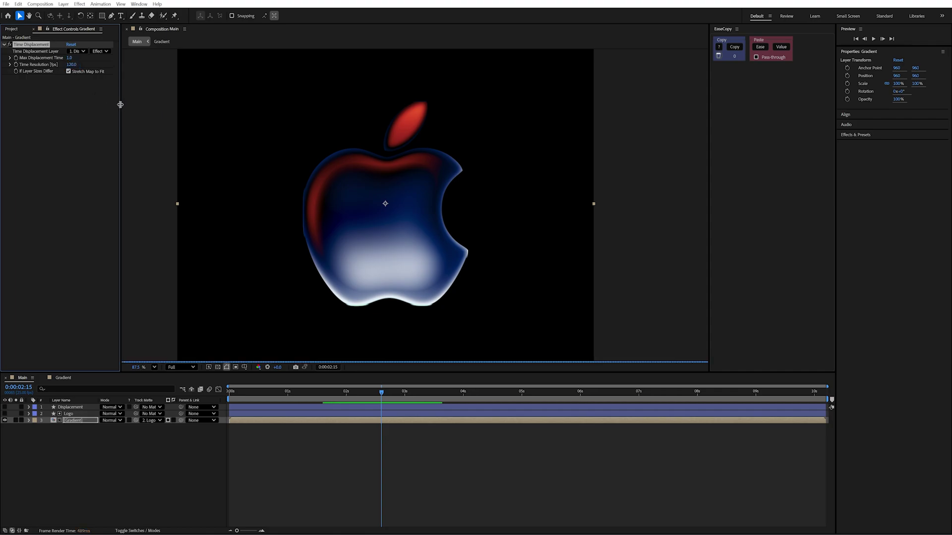
{"action": "scroll", "coordinate": [415, 172], "scroll_direction": "up", "scroll_amount": 1}
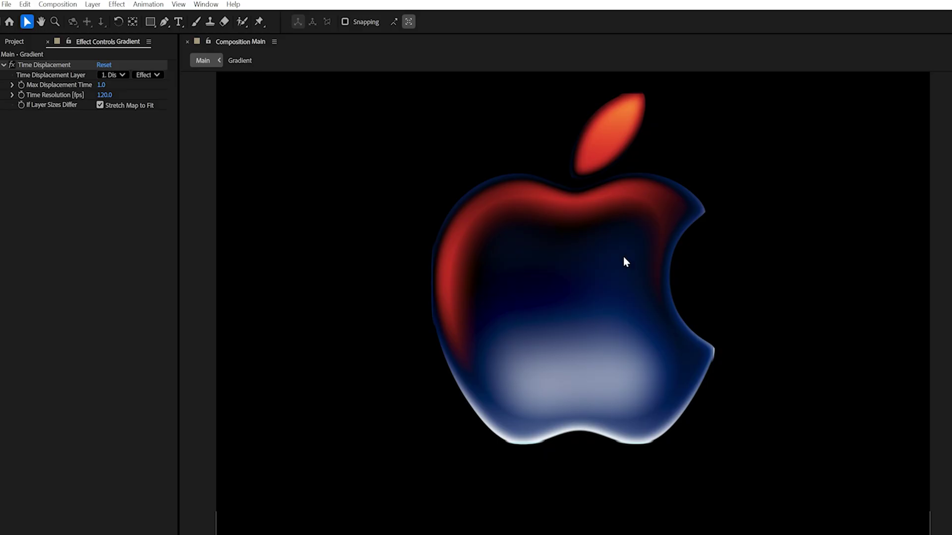
{"action": "scroll", "coordinate": [655, 411], "scroll_direction": "up", "scroll_amount": 1}
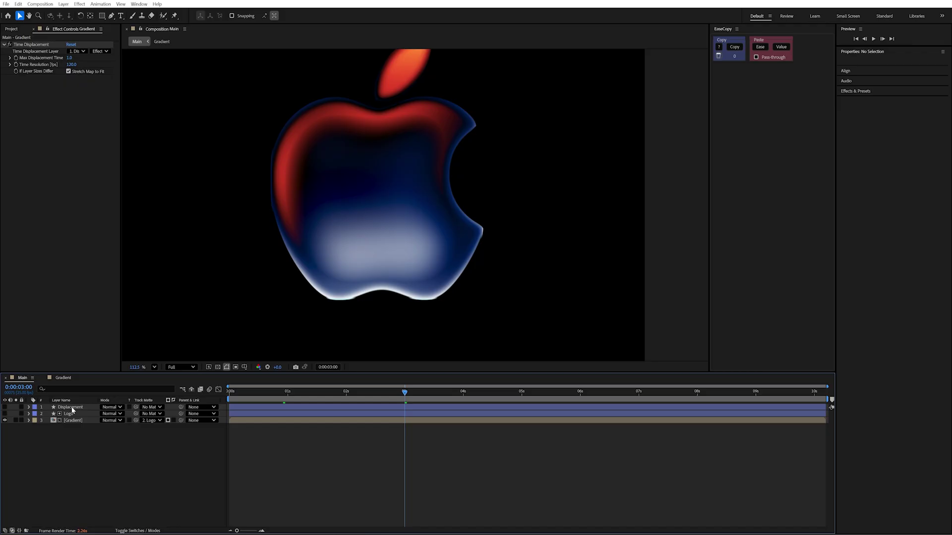
Uncheck Repeat Edge Pixels in the Displacement layer's Gaussian Blur.
{"action": "left_click", "coordinate": [71, 408]}
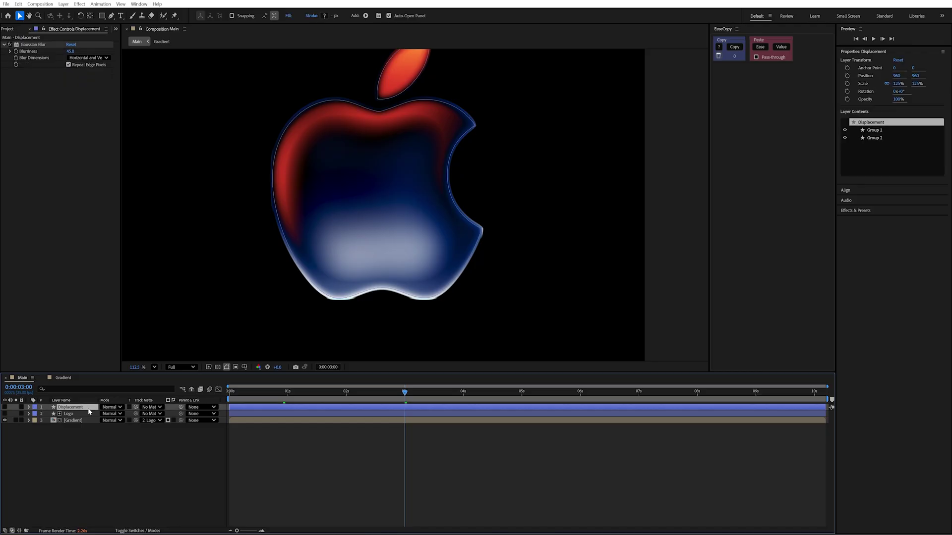
{"action": "left_click", "coordinate": [69, 65]}
{"action": "left_click", "coordinate": [68, 65]}
{"action": "left_click", "coordinate": [362, 473]}
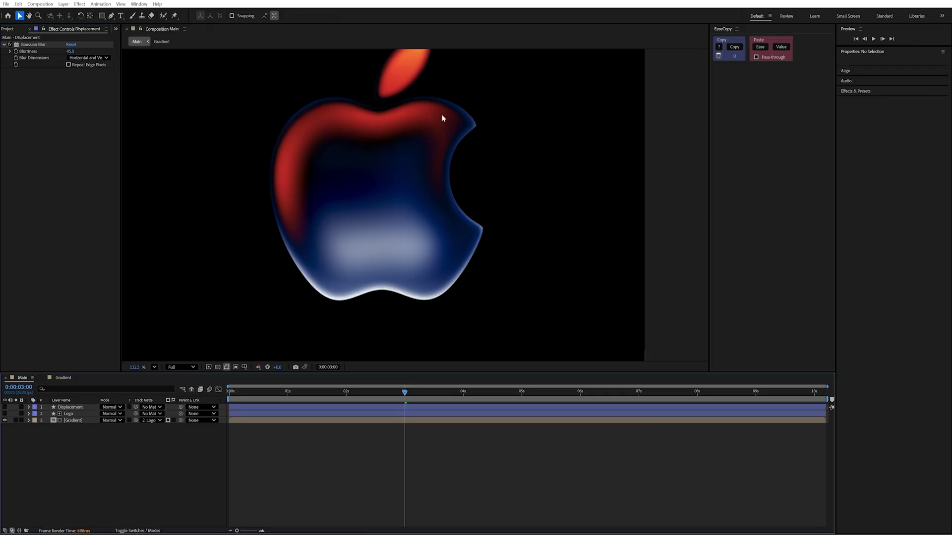
Enter -1.0 as the Gradient's Max Displacement Time and play the preview.
{"action": "left_click", "coordinate": [86, 421]}
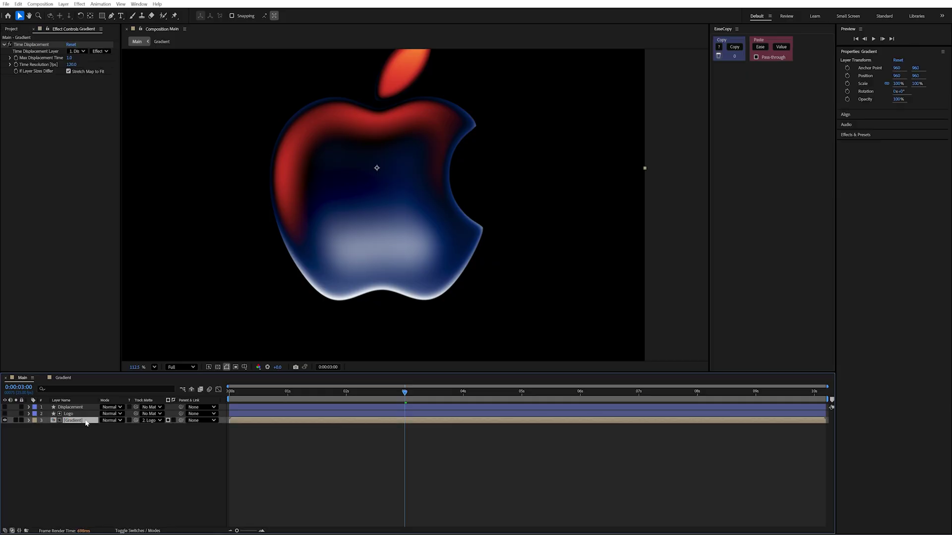
{"action": "left_click", "coordinate": [70, 58]}
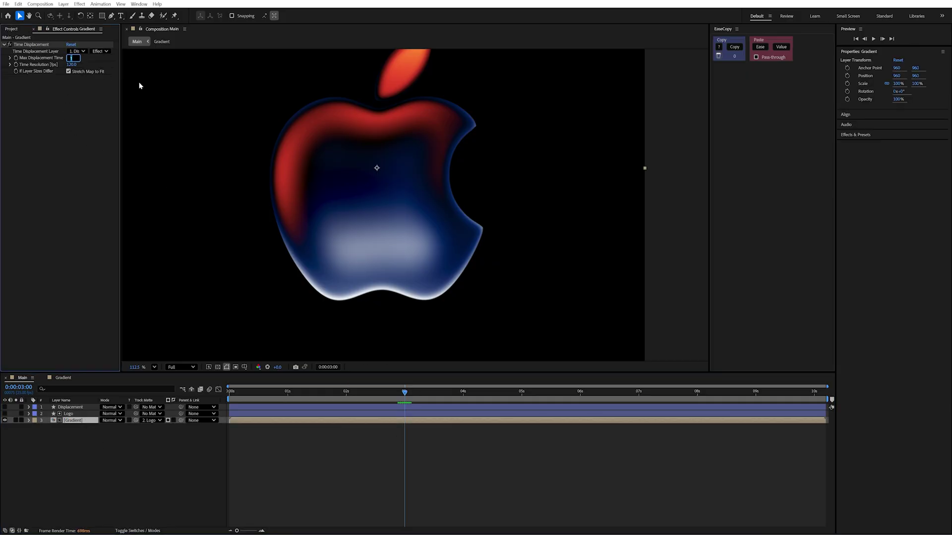
{"action": "type", "text": "-1"}
{"action": "key", "text": "Return"}
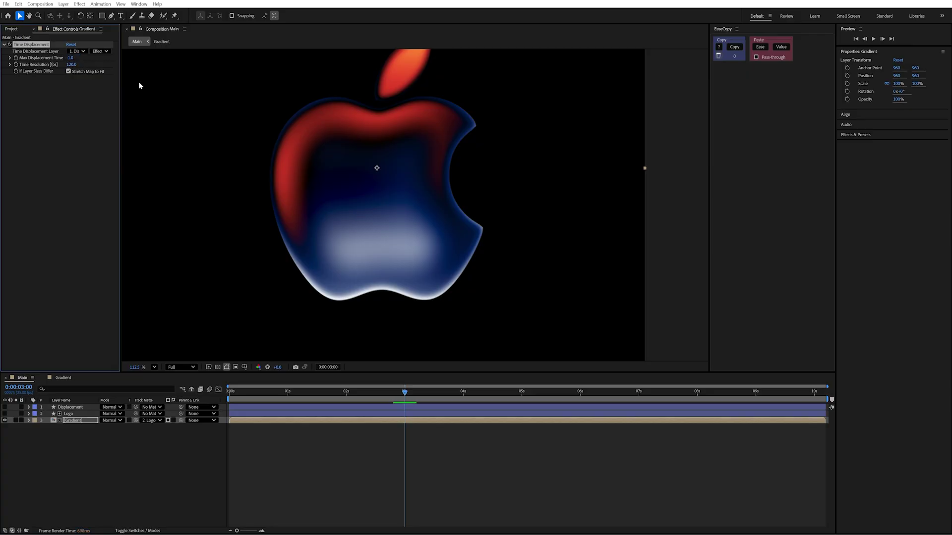
{"action": "scroll", "coordinate": [405, 310], "scroll_direction": "down", "scroll_amount": 2}
{"action": "key", "text": "space"}
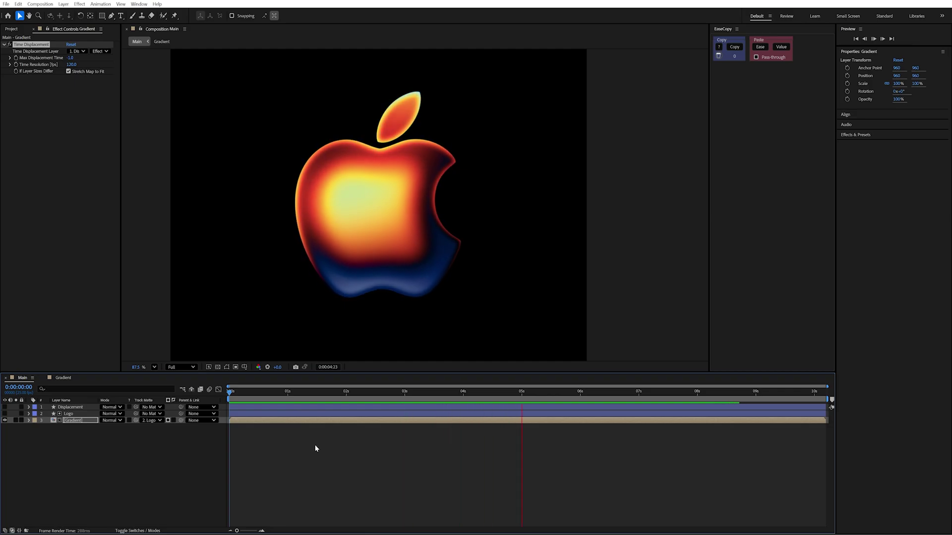
Duplicate the Gradient and Logo layers, placing the logo copy between the two Gradients.
{"action": "key", "text": "space"}
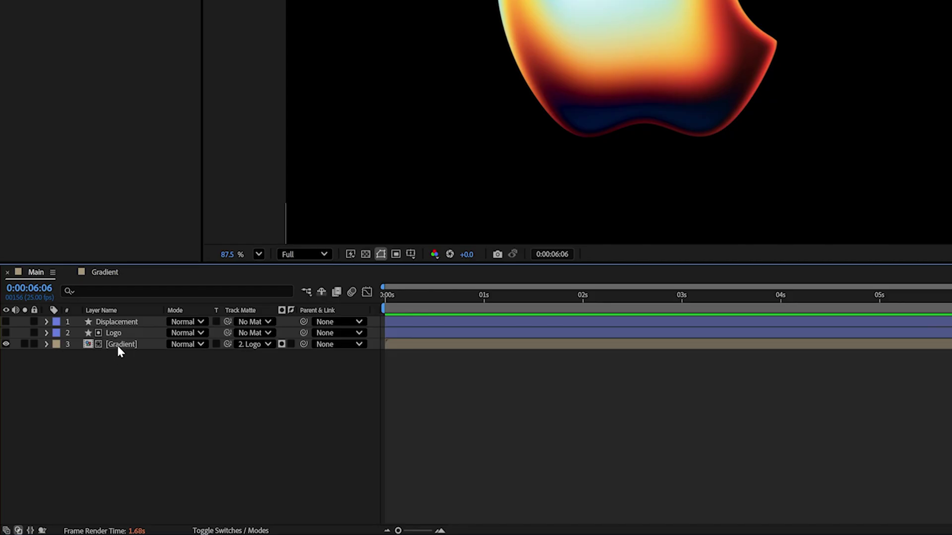
{"action": "key", "text": "ctrl+d"}
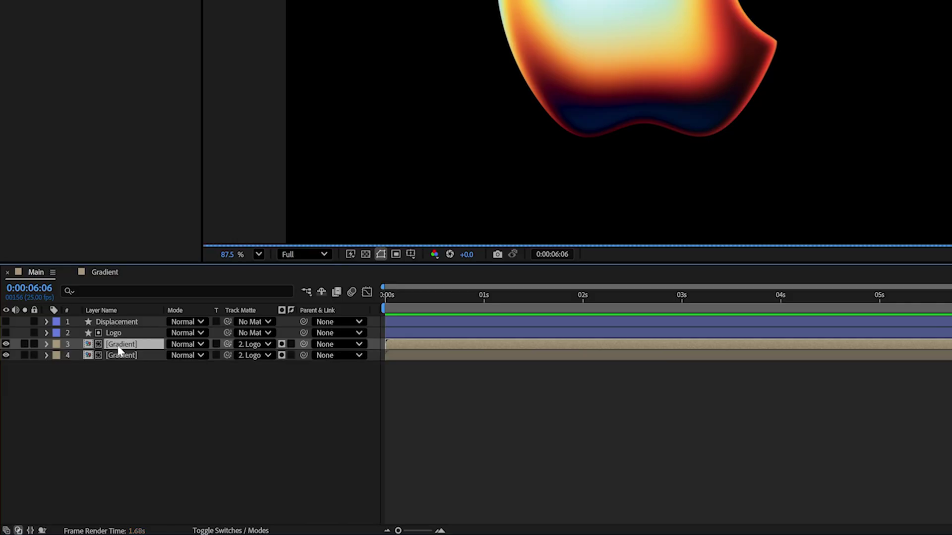
{"action": "left_click", "coordinate": [119, 332]}
{"action": "key", "text": "ctrl+d"}
{"action": "left_click_drag", "start_coordinate": [119, 333], "coordinate": [119, 359]}
Rename the logo copy 'Glow' and make it the lower Gradient's track matte.
{"action": "key", "text": "Return"}
{"action": "type", "text": "Glow"}
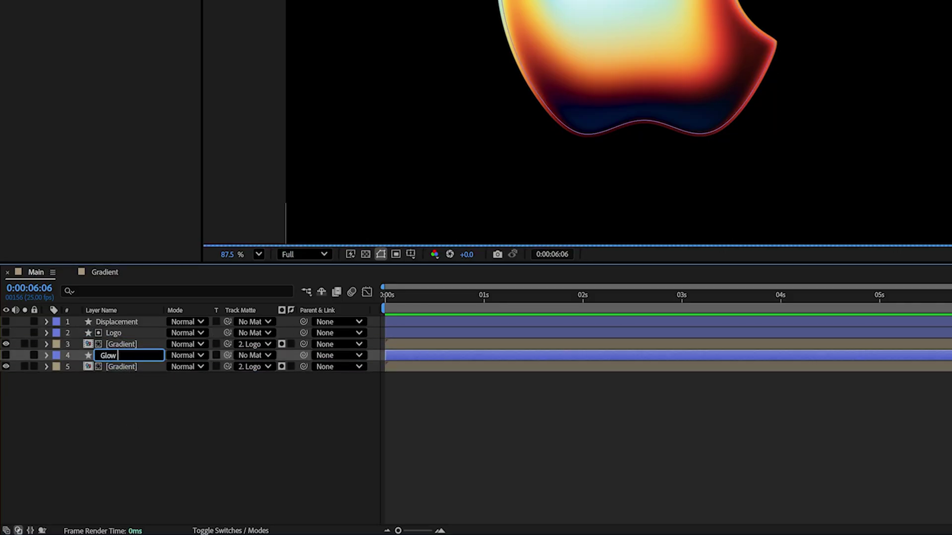
{"action": "key", "text": "Return"}
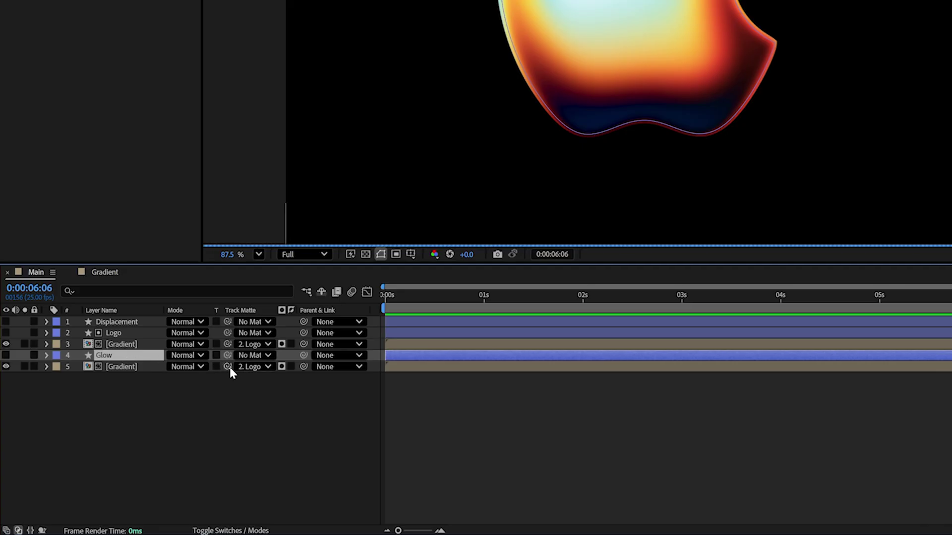
{"action": "left_click_drag", "start_coordinate": [227, 367], "coordinate": [108, 356]}
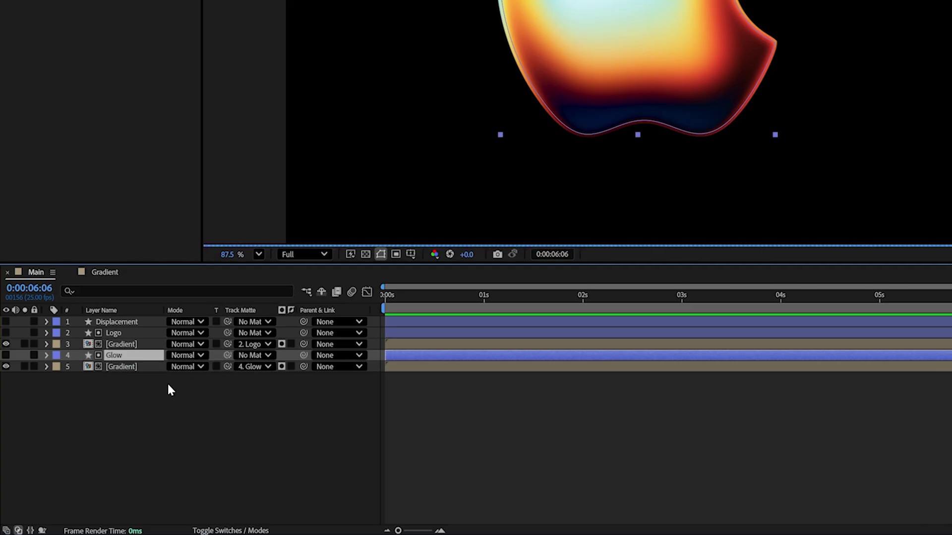
Apply a Gaussian Blur with Blurriness 120 to the Glow layer.
{"action": "key", "text": "ctrl+space"}
{"action": "type", "text": "gua"}
{"action": "key", "text": "BackSpace"}
{"action": "key", "text": "BackSpace"}
{"action": "type", "text": "au"}
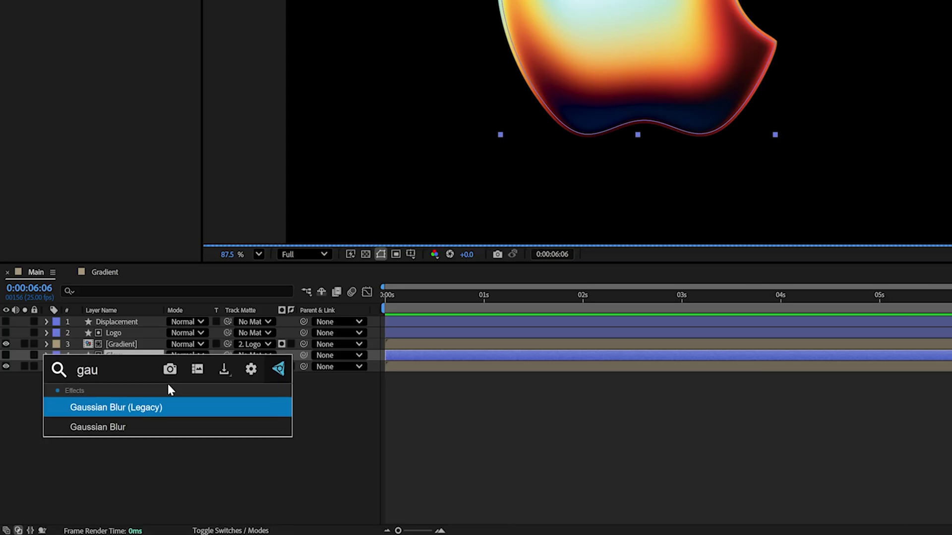
{"action": "key", "text": "Return"}
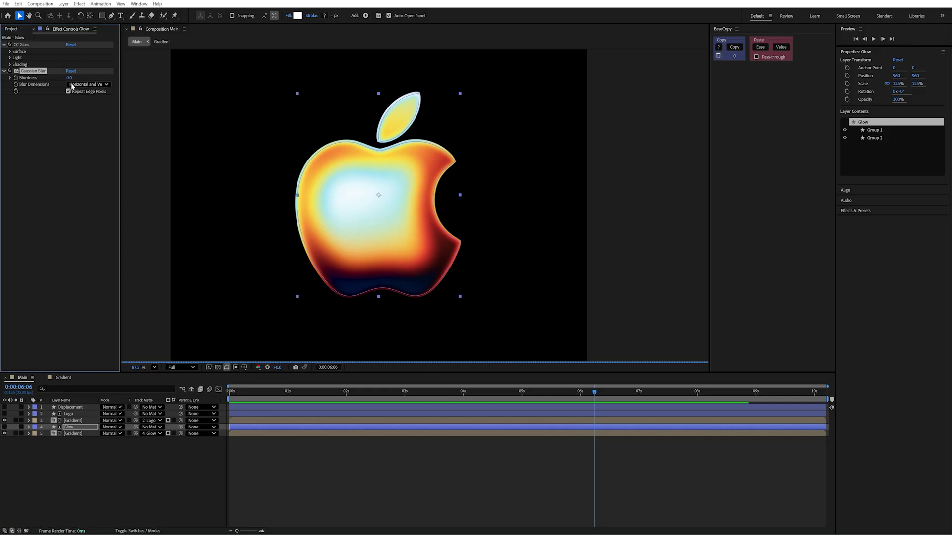
{"action": "left_click", "coordinate": [70, 77]}
{"action": "type", "text": "120"}
{"action": "key", "text": "Return"}
Set the Composition preview resolution to Quarter.
{"action": "left_click", "coordinate": [186, 367]}
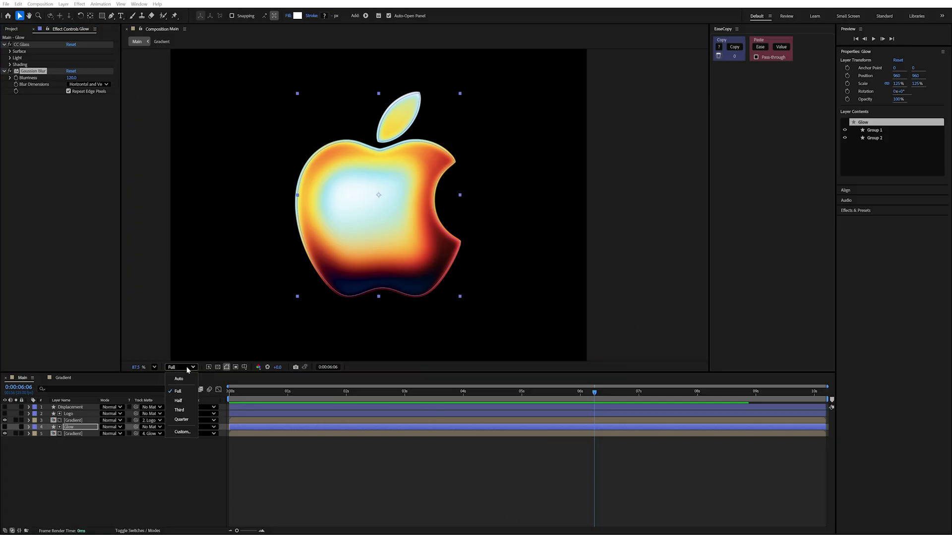
{"action": "left_click", "coordinate": [182, 419]}
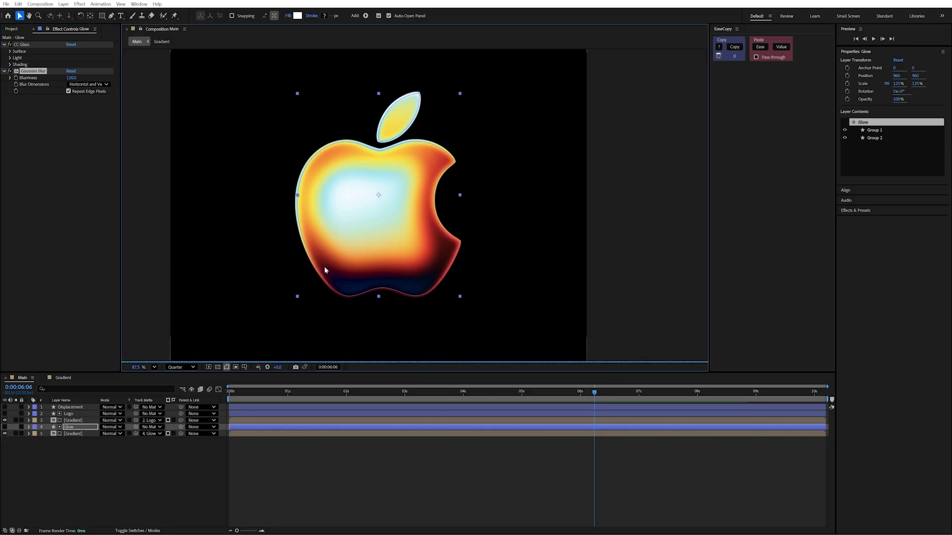
{"action": "left_click", "coordinate": [332, 300]}
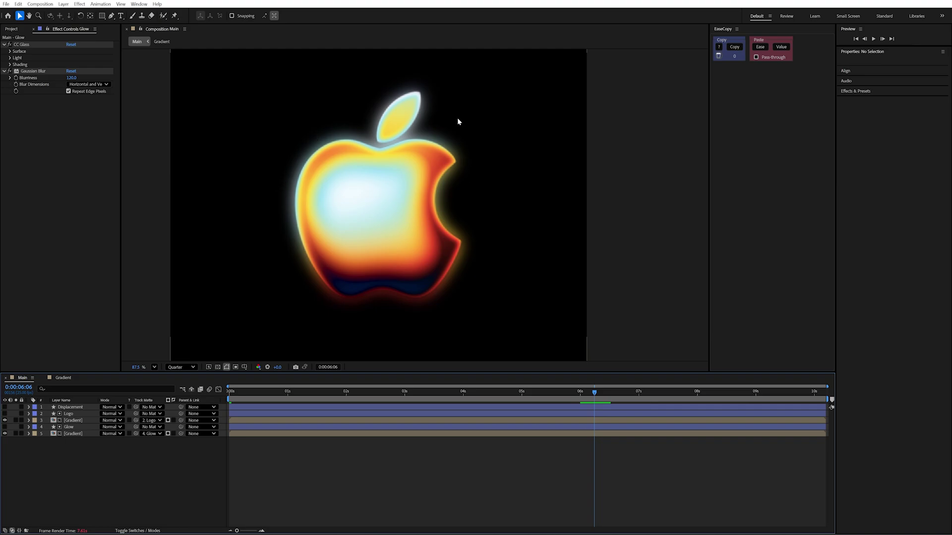
{"action": "left_click_drag", "start_coordinate": [344, 398], "coordinate": [325, 398]}
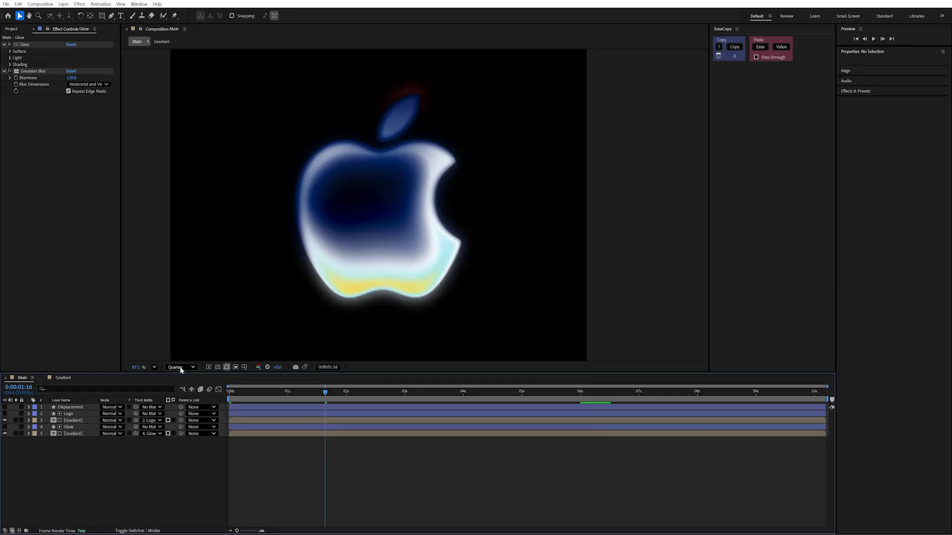
{"action": "left_click", "coordinate": [289, 391]}
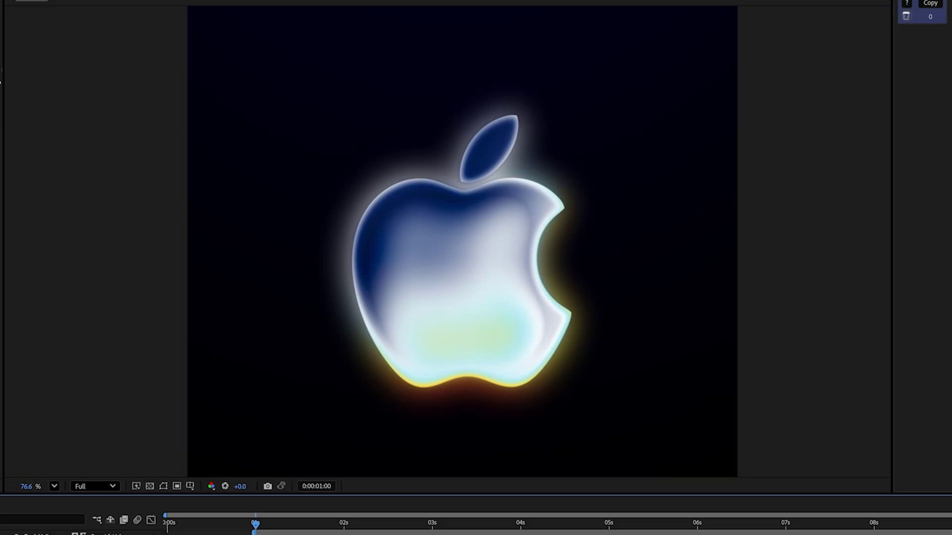